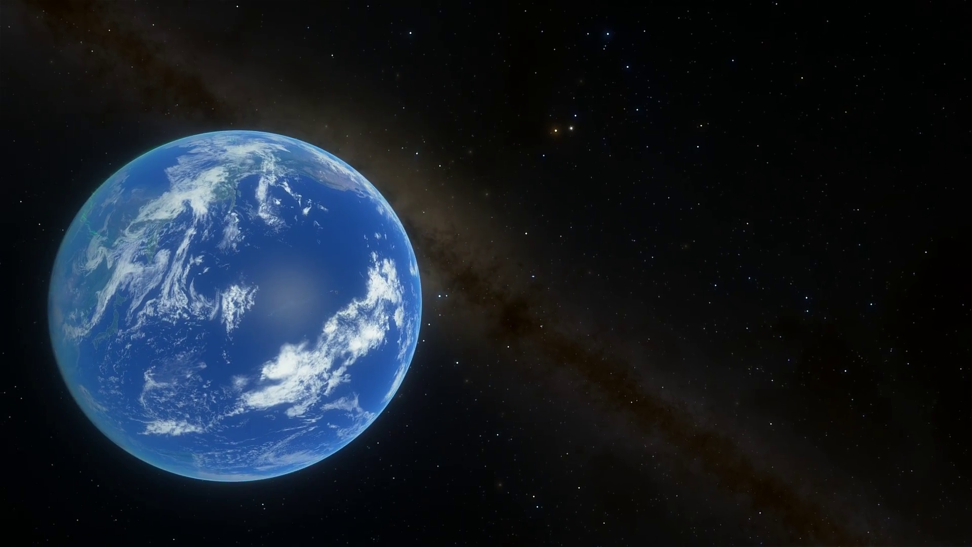
Step: Fly away from Earth and accelerate toward the bright center of the Milky Way
scroll(486, 274, "down", 1)
scroll(486, 274, "up", 5)
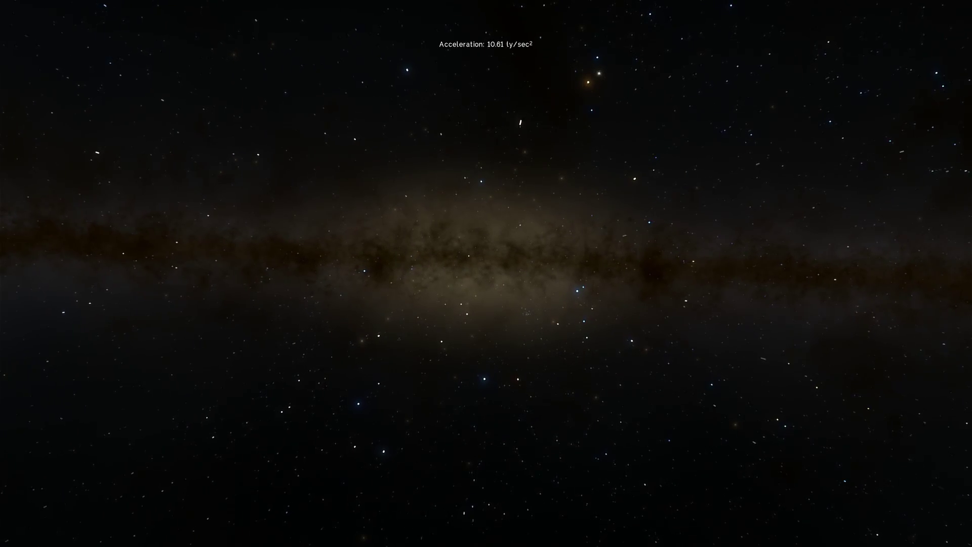
scroll(598, 74, "up", 10)
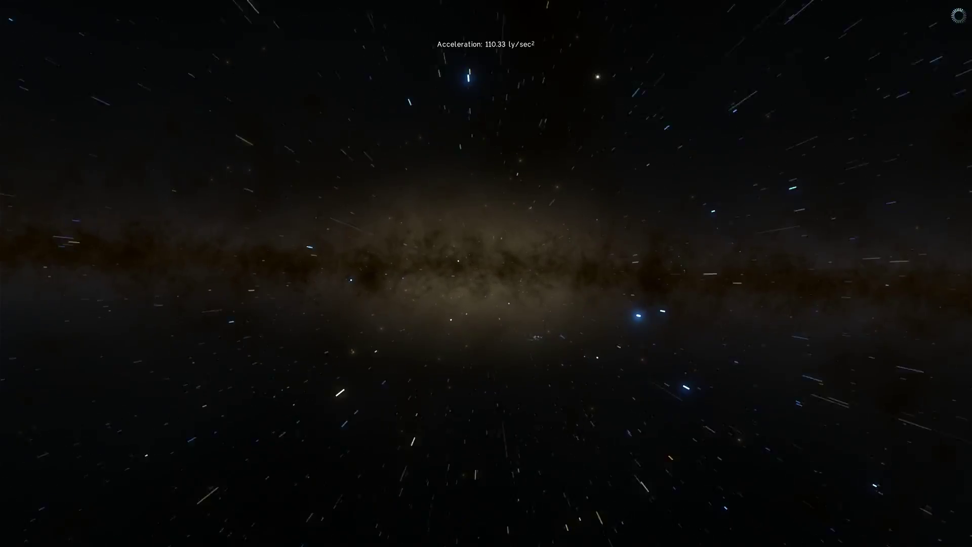
scroll(486, 274, "up", 1)
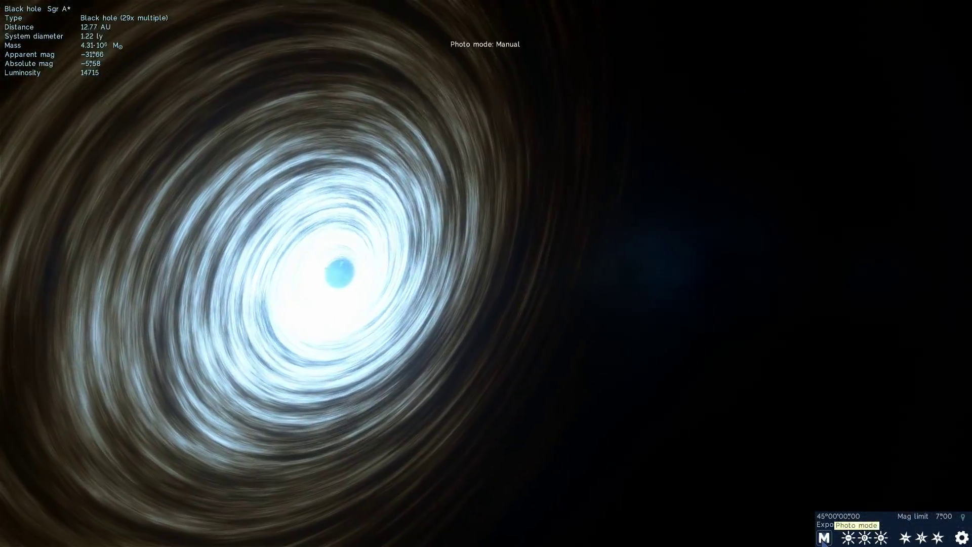
left_click(824, 537)
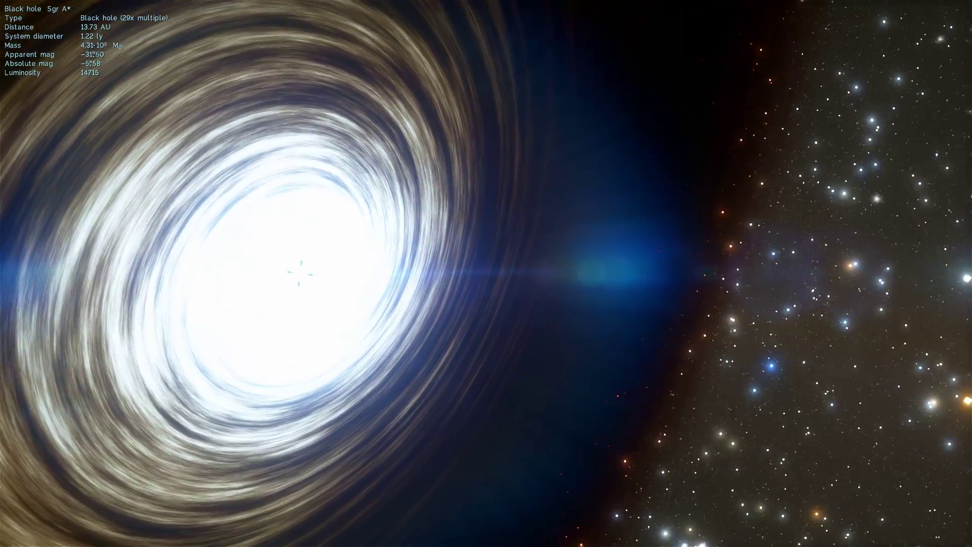
Step: Switch the photo mode out of Manual and back away from the black hole Sgr A* with increased acceleration
scroll(487, 274, "up", 6)
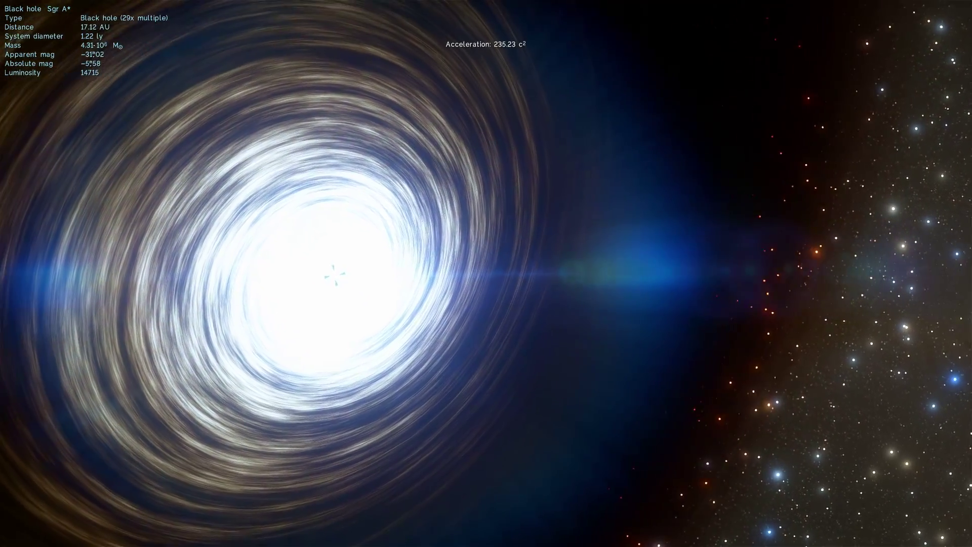
scroll(486, 274, "up", 1)
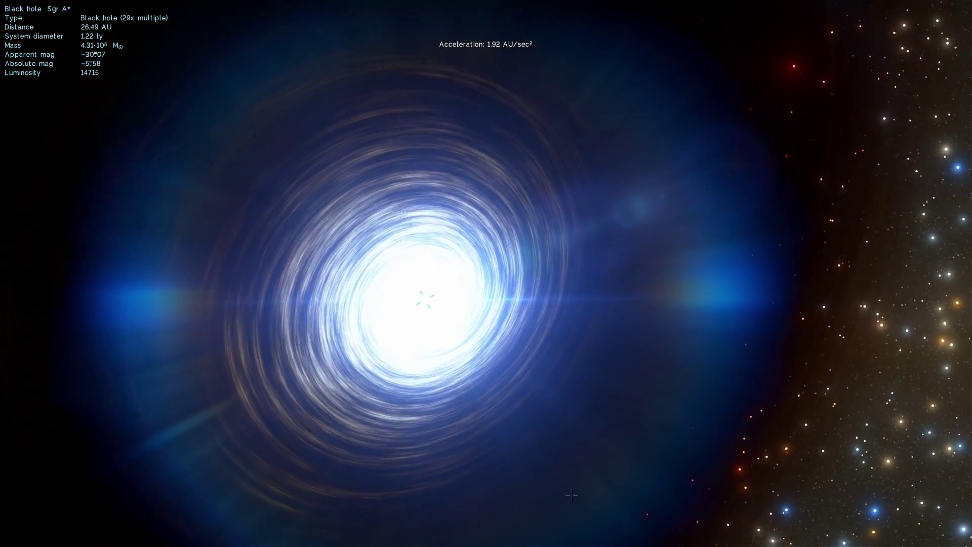
Step: Accelerate the time scale beyond 10000x while moving away from Sgr A*
left_click(75, 538)
left_click(75, 538)
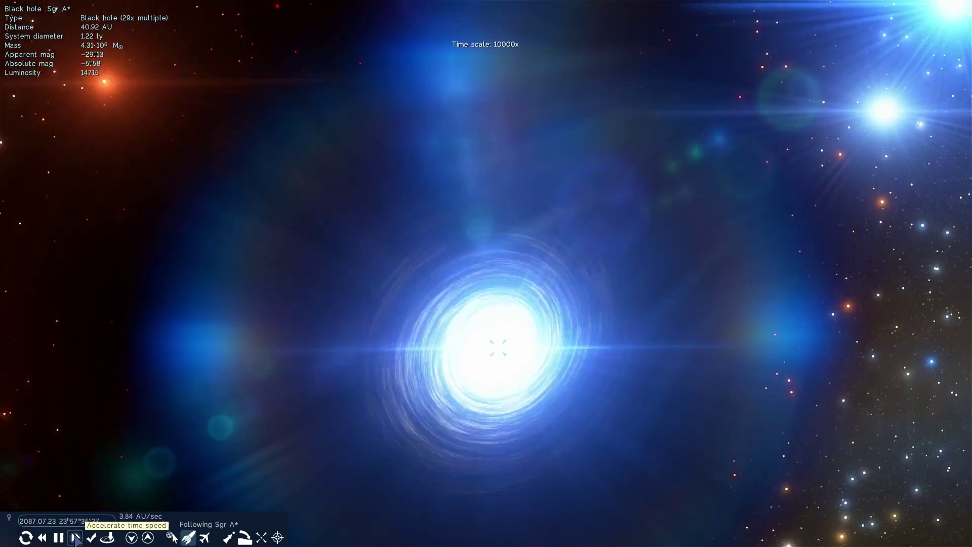
left_click(75, 538)
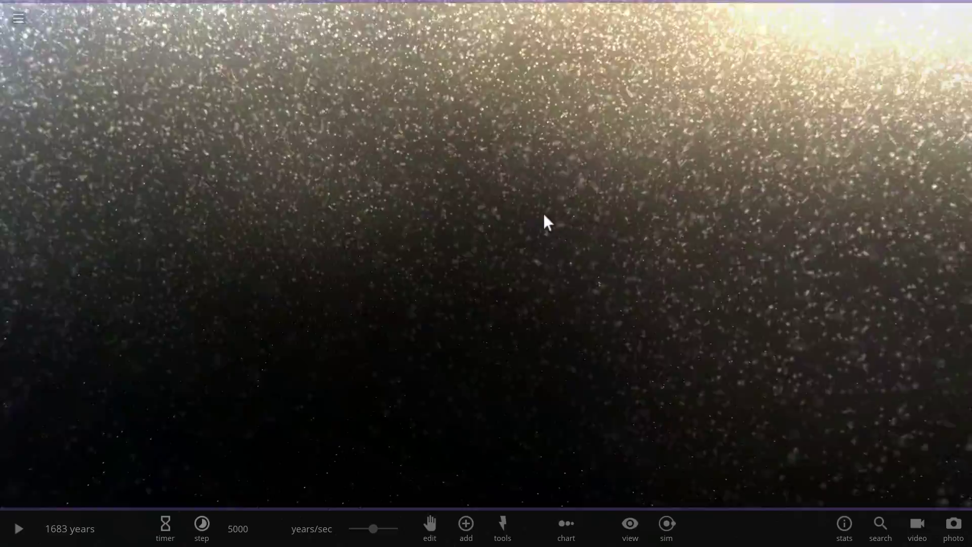
scroll(539, 212, "down", 10)
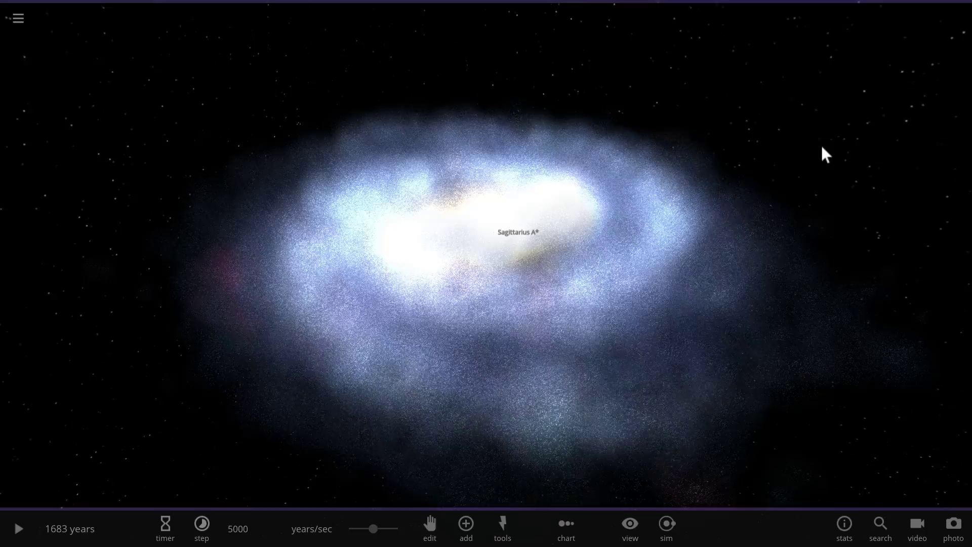
Step: Switch to the Milky Way simulation in Universe Sandbox, select Sagittarius A* and examine the galaxy's core around it
double_click(489, 232)
left_click_drag(510, 245, 550, 247)
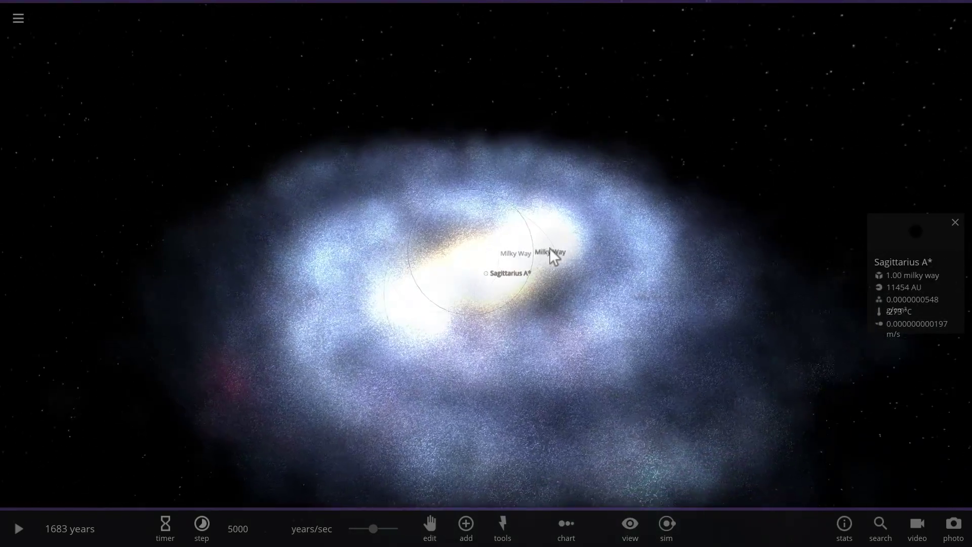
scroll(552, 245, "up", 3)
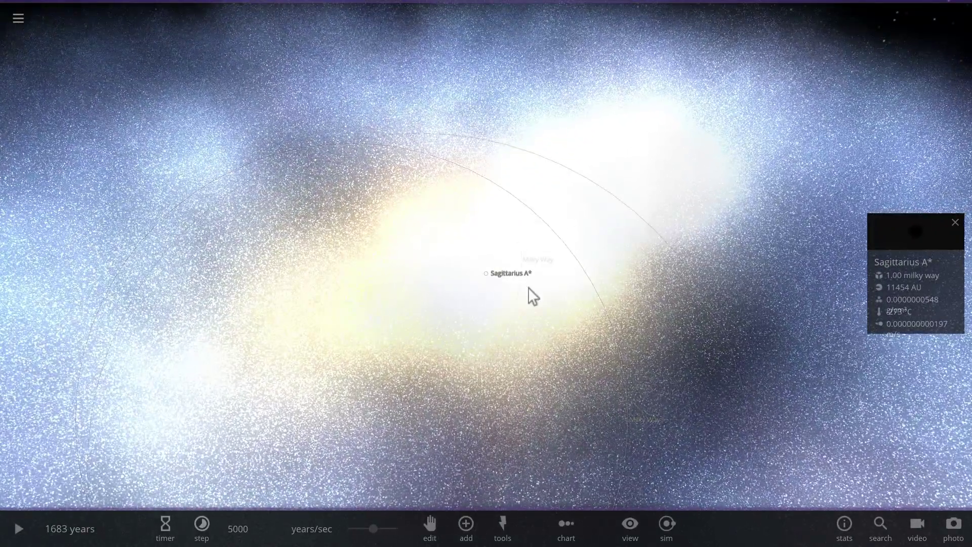
left_click_drag(544, 323, 526, 315)
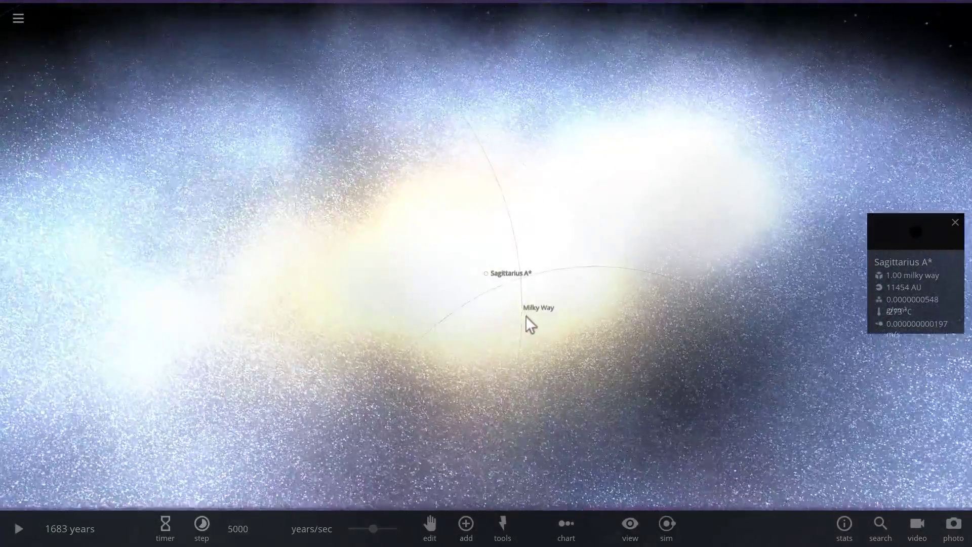
scroll(521, 304, "down", 5)
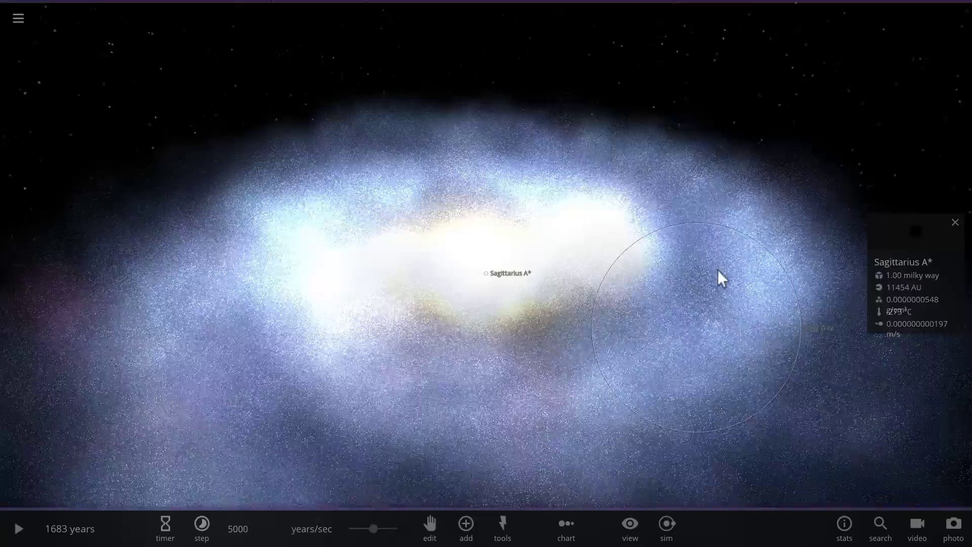
scroll(714, 278, "up", 5)
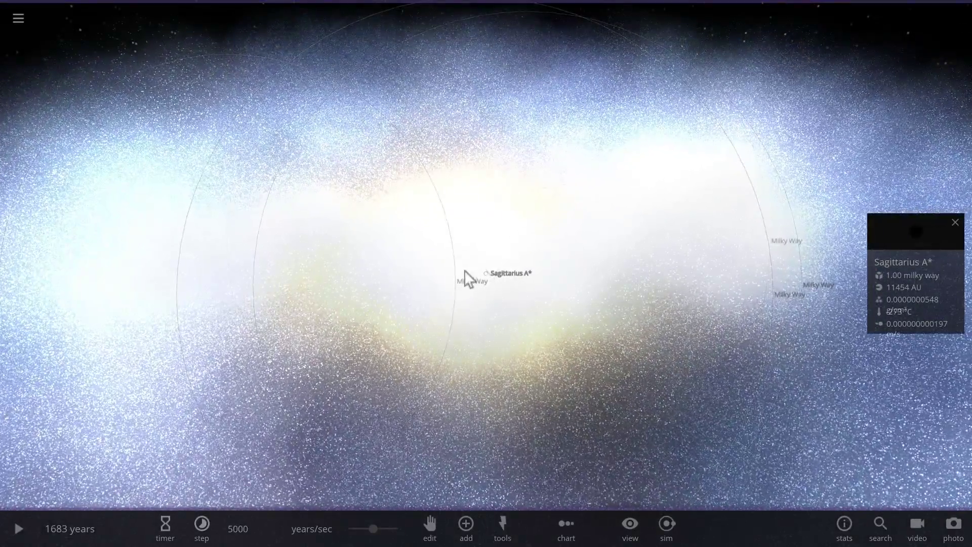
scroll(547, 302, "down", 5)
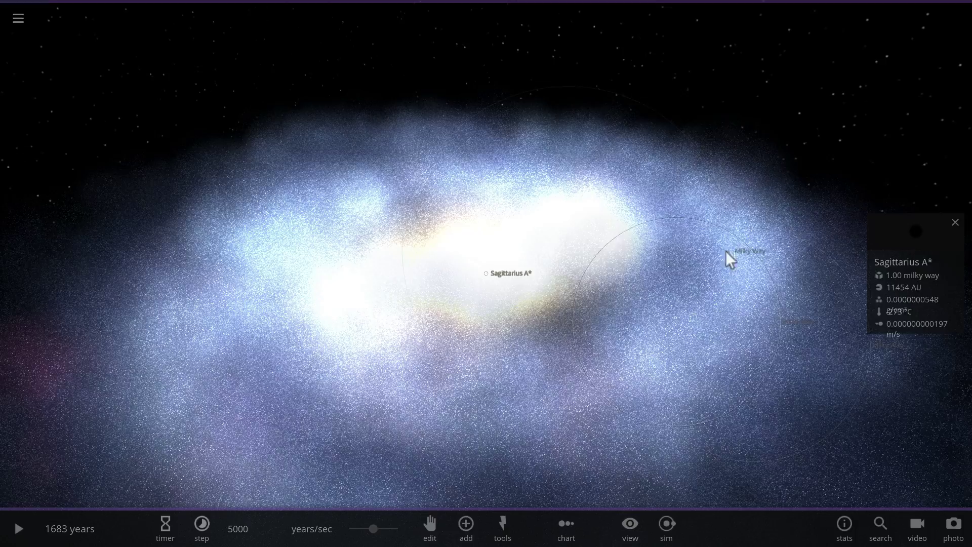
scroll(691, 276, "up", 5)
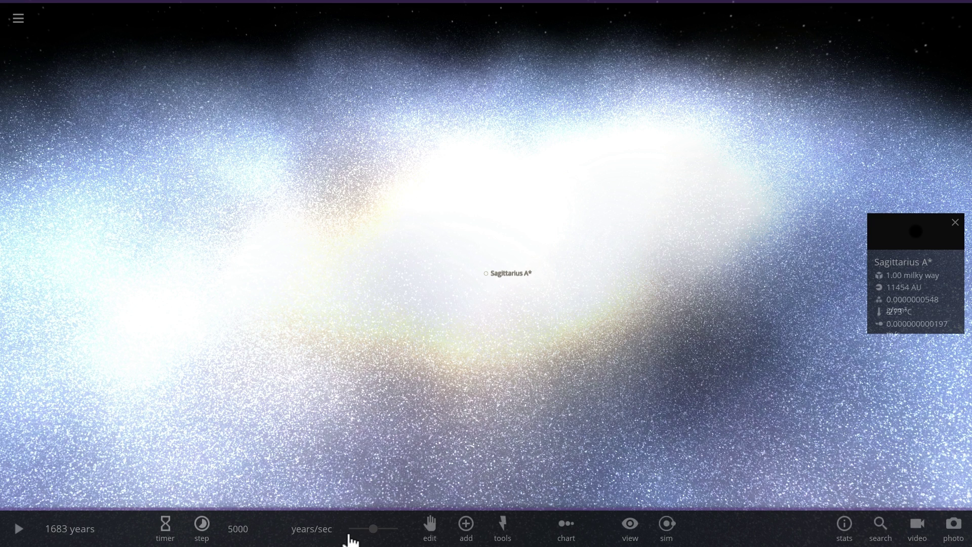
Step: Slow the simulation to 2.14 hours/sec and add a black hole named CO-040-0.22* with a mass of 100000 suns
left_click_drag(373, 531, 360, 536)
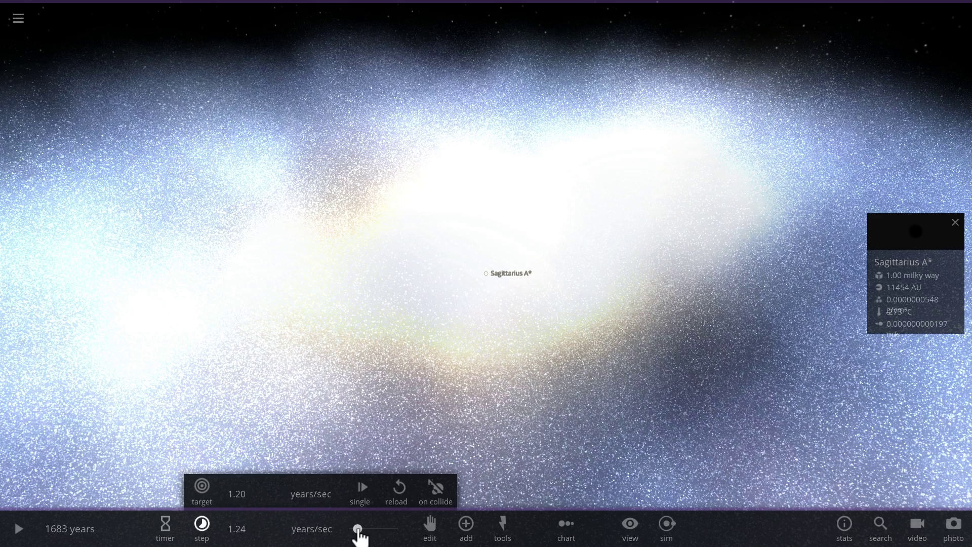
left_click_drag(360, 537, 360, 536)
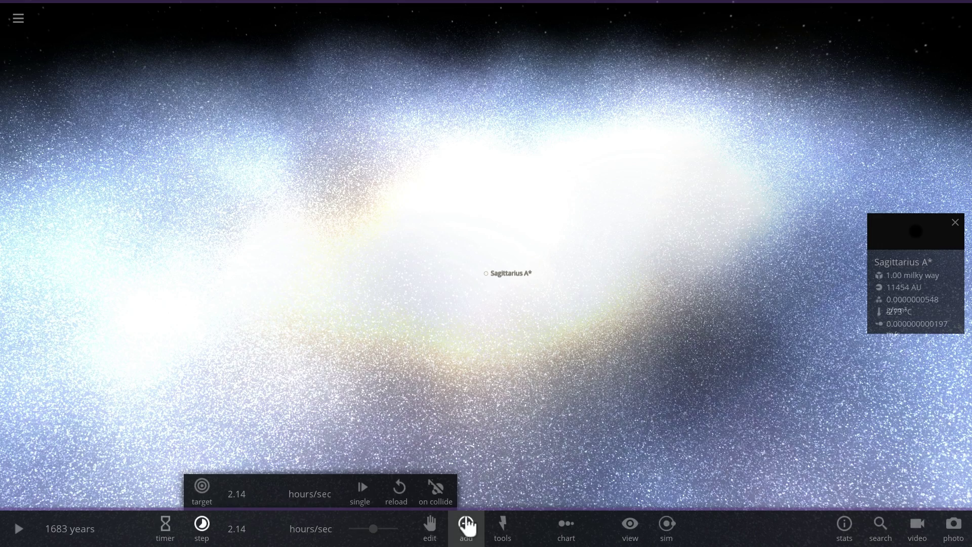
left_click(466, 526)
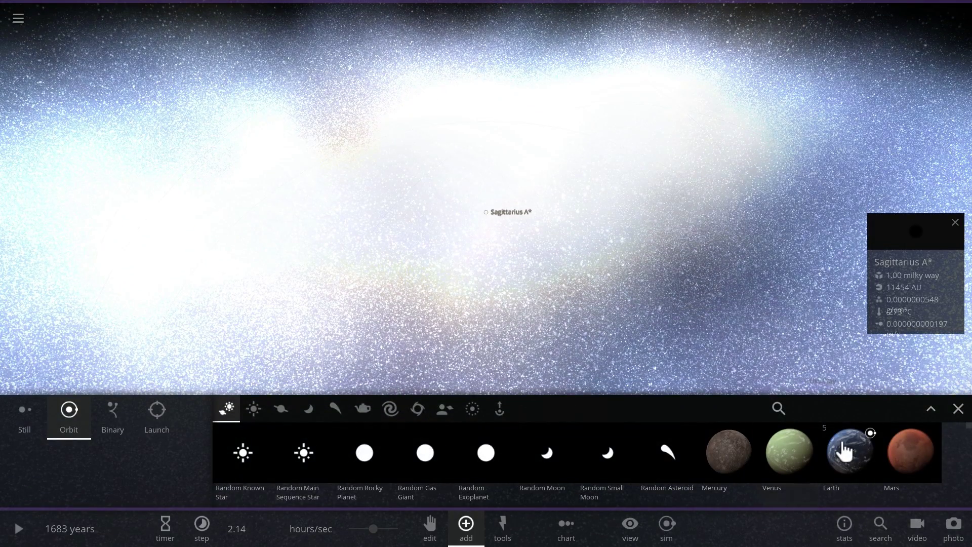
left_click(418, 410)
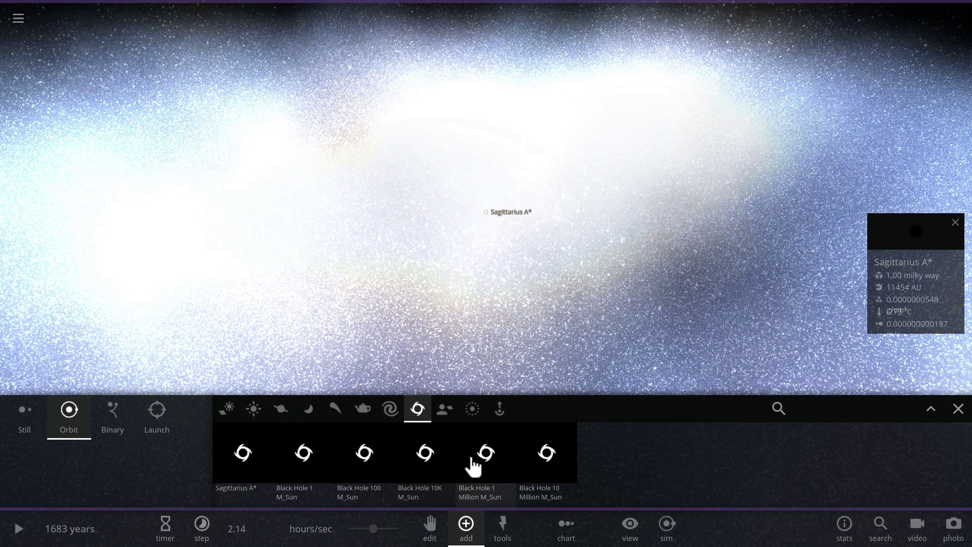
mouse_move(478, 461)
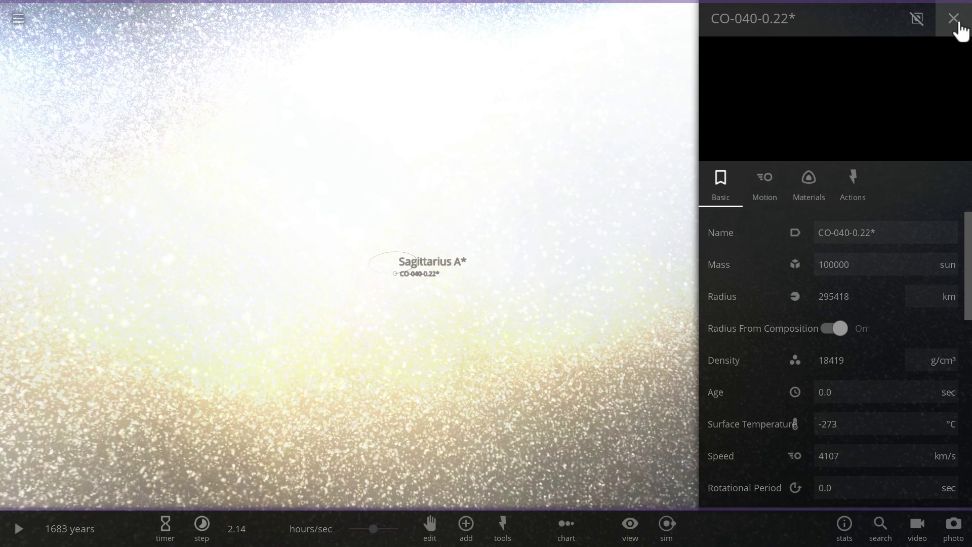
left_click(955, 22)
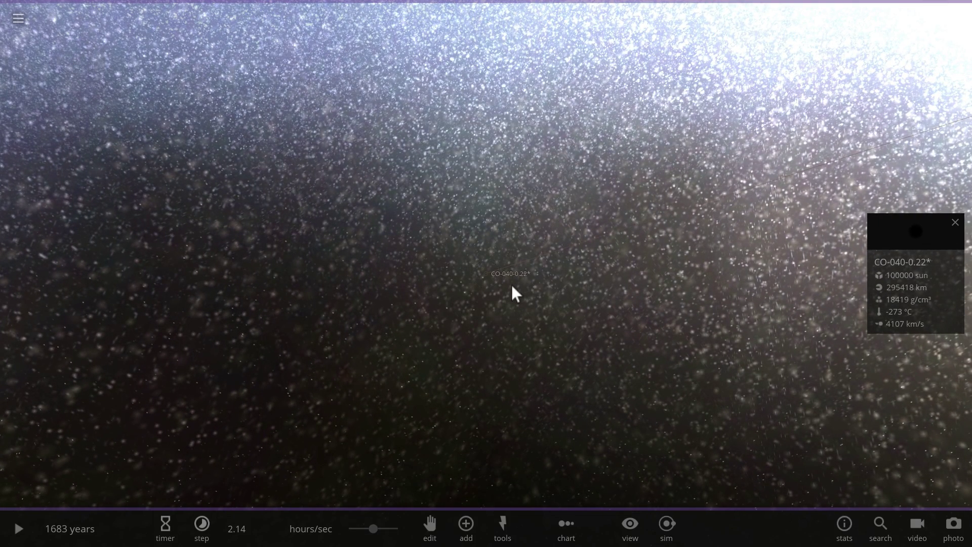
Step: Rename the added black hole CO-0.40-0.22* and inspect it up close
left_click(907, 243)
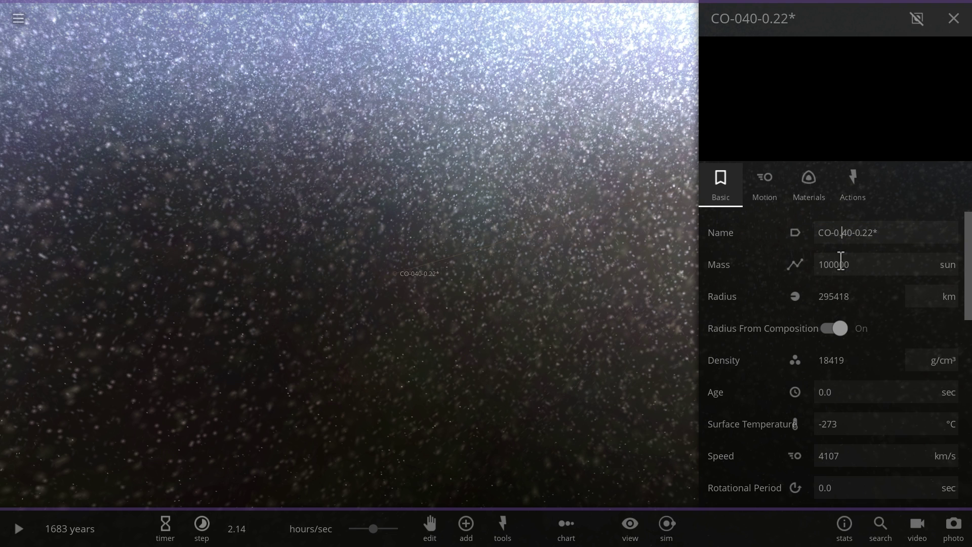
left_click(953, 20)
left_click(477, 280)
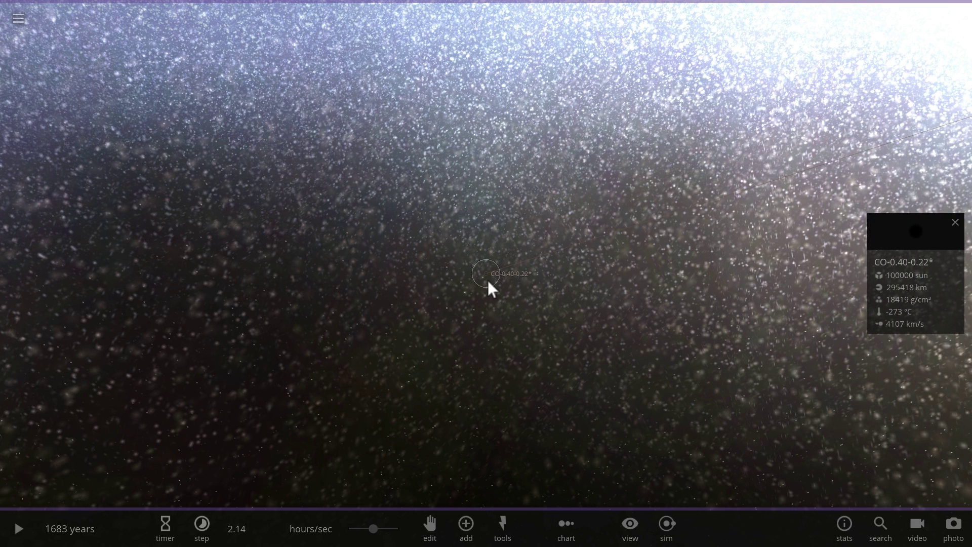
scroll(488, 281, "up", 10)
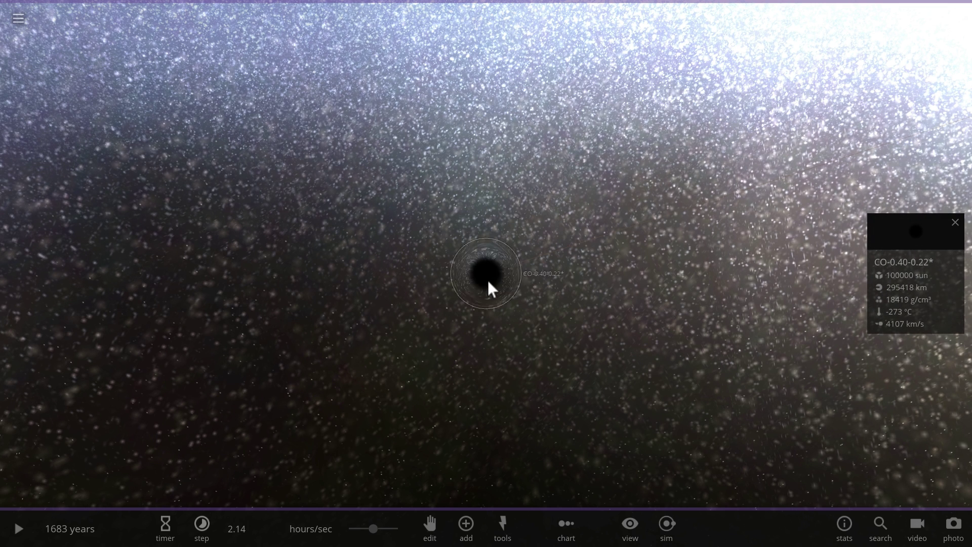
scroll(487, 279, "down", 2)
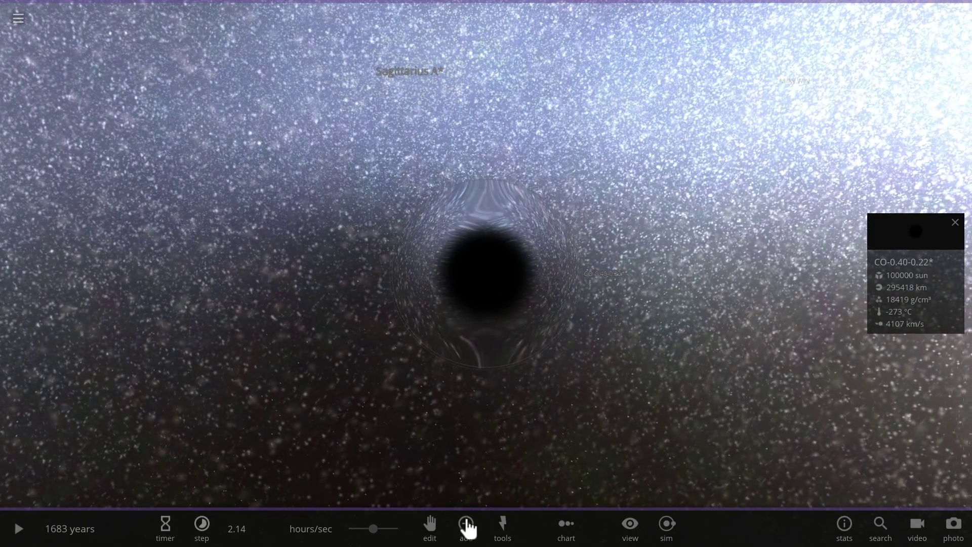
Step: Try to place a Sagittarius A* black hole in orbit near CO-0.40-0.22* and refocus on CO-0.40-0.22*
left_click(467, 527)
left_click(246, 459)
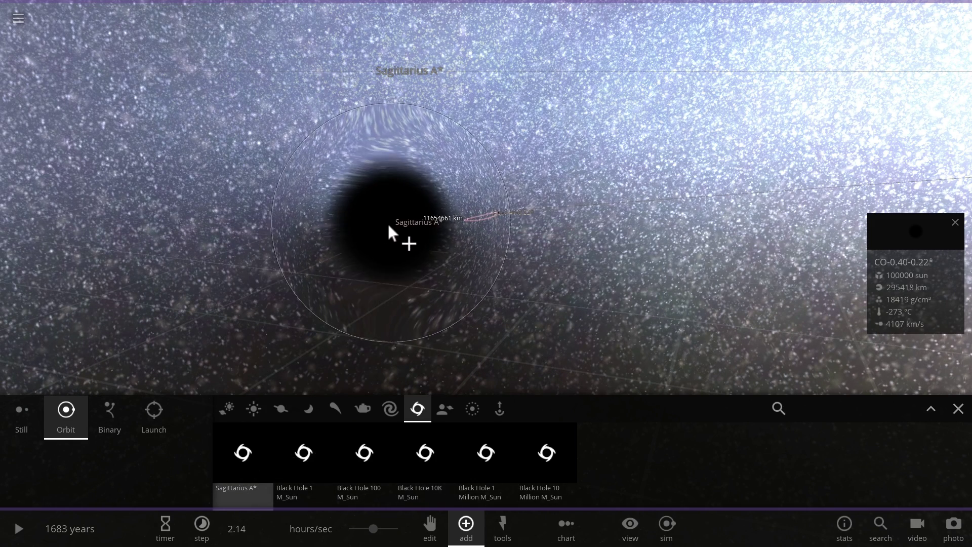
left_click(371, 223)
double_click(487, 212)
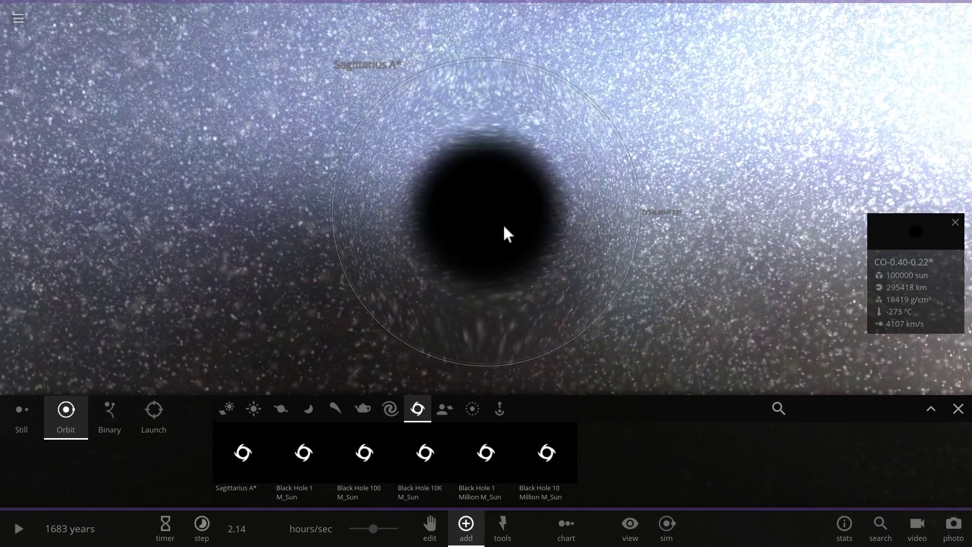
left_click(957, 408)
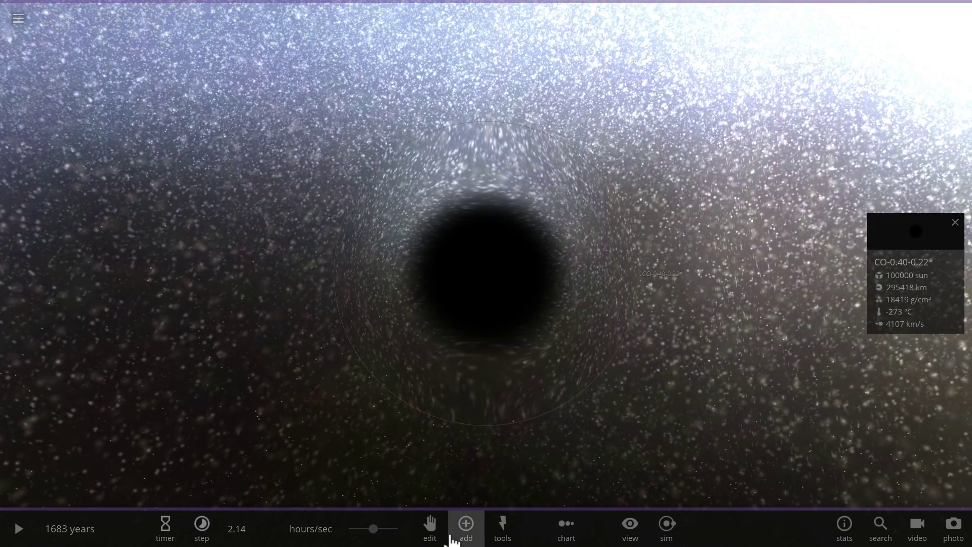
Step: Set the simulation speed to 3.92 hours/sec and start the simulation around CO-0.40-0.22*
scroll(518, 429, "down", 3)
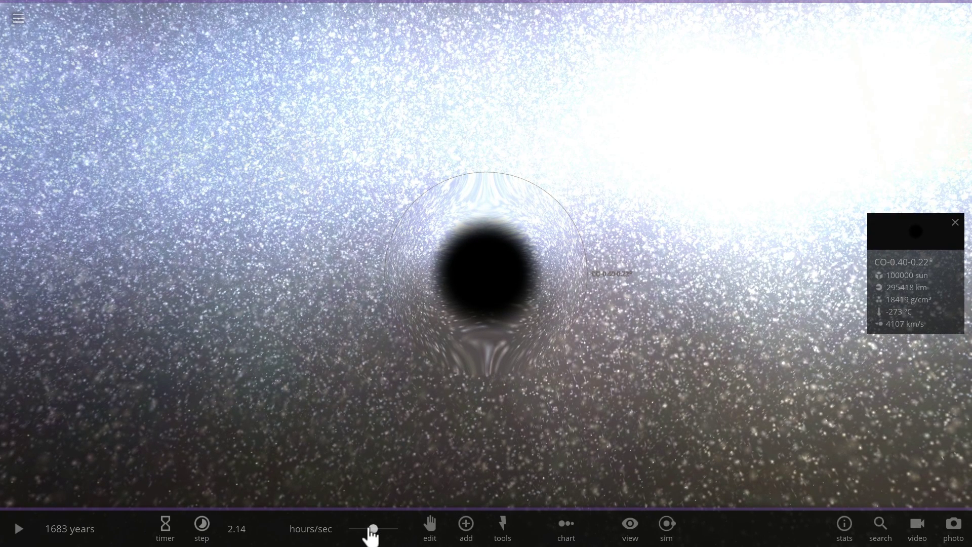
left_click_drag(373, 530, 384, 530)
left_click(19, 538)
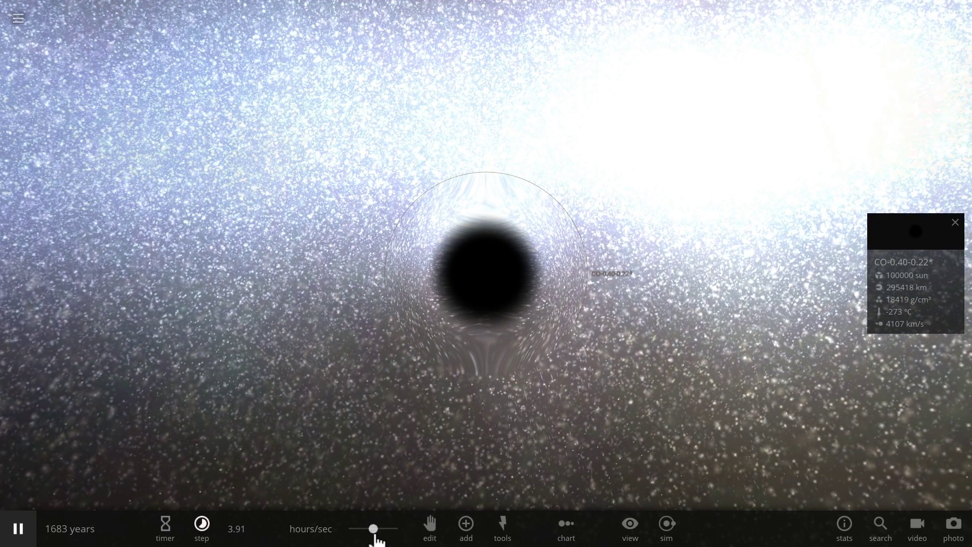
Step: Raise the running simulation's speed in stages to a target of about 10016 years/sec
left_click_drag(375, 532, 390, 539)
left_click_drag(372, 531, 390, 531)
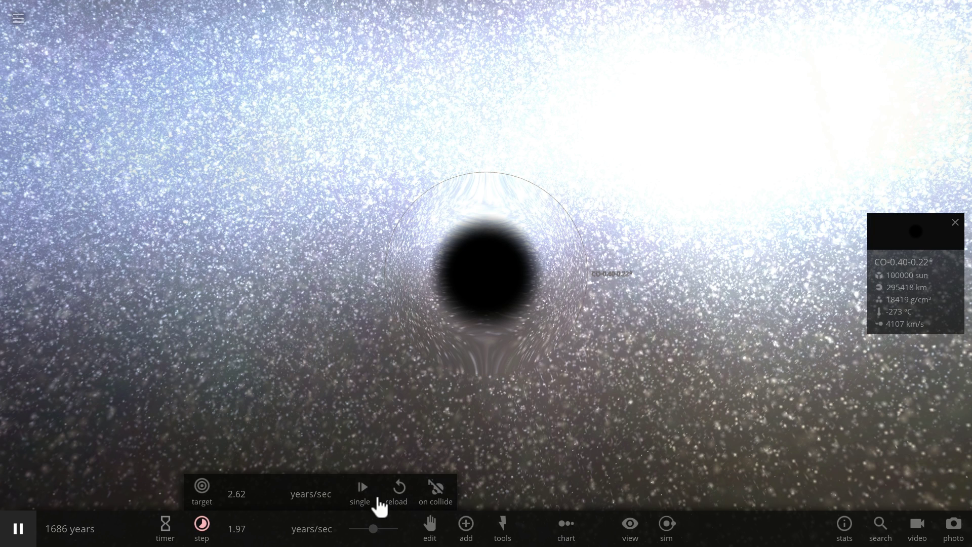
left_click_drag(374, 530, 385, 531)
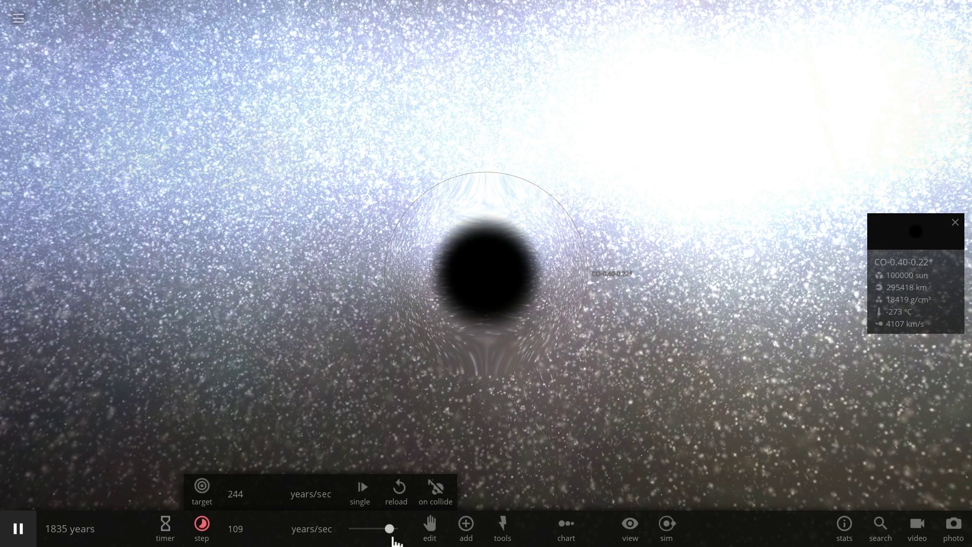
left_click_drag(377, 529, 396, 535)
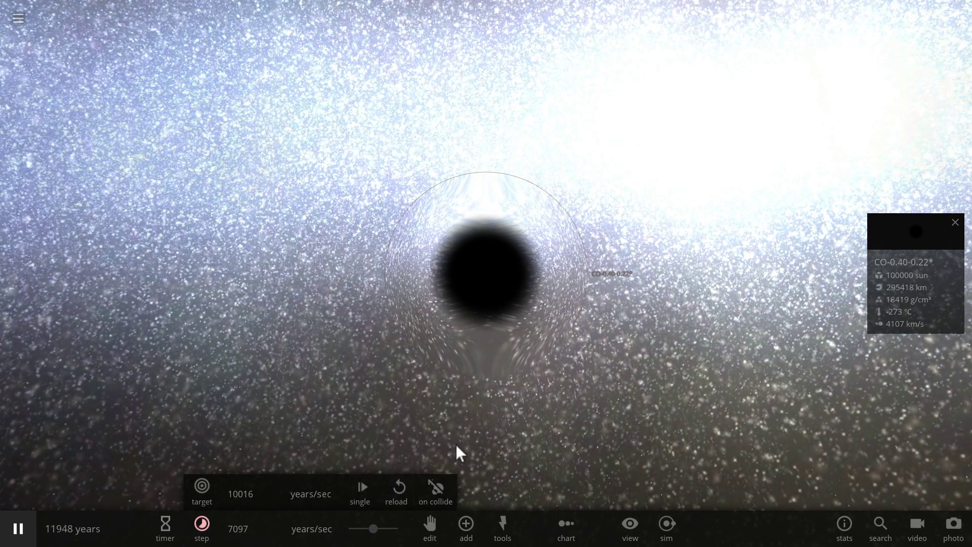
Step: Lower the running simulation's speed to about 1760 years/sec
left_click_drag(499, 420, 467, 414)
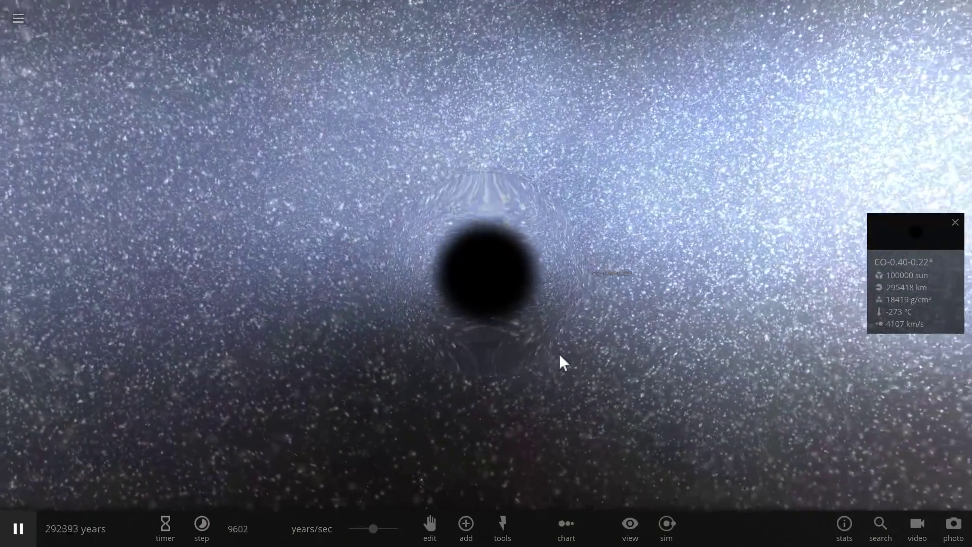
scroll(562, 357, "up", 4)
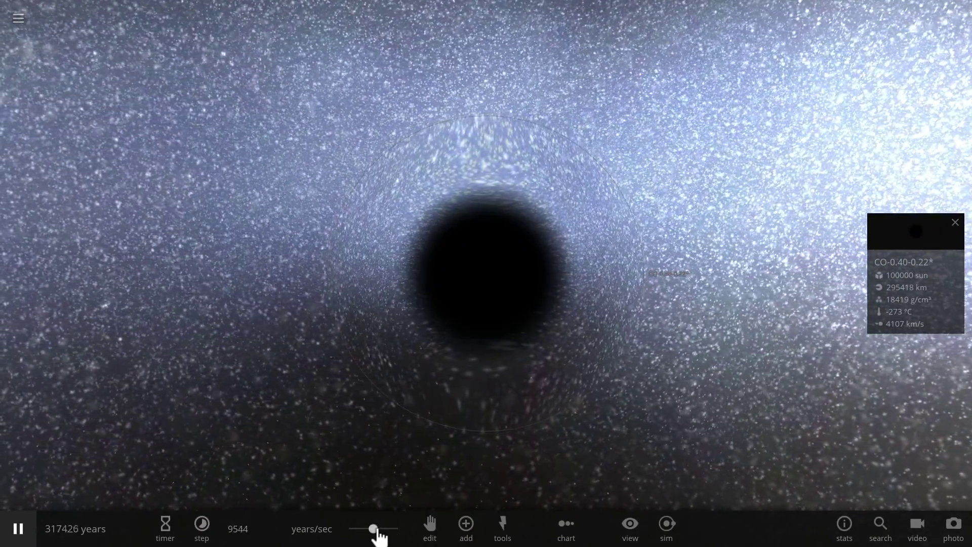
mouse_move(374, 528)
left_mouse_down()
mouse_move(359, 530)
mouse_move(363, 538)
left_mouse_up()
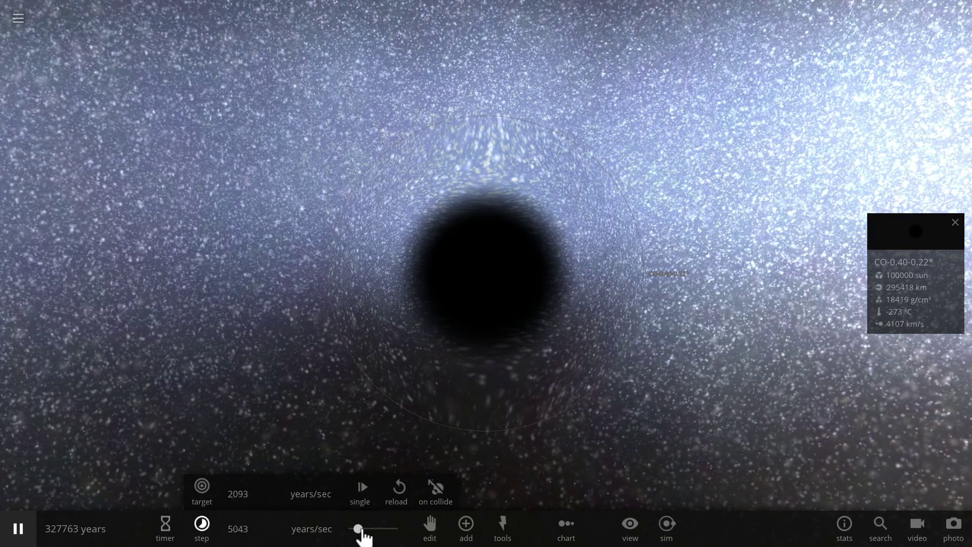
Step: Place the Sun in orbit around CO-0.40-0.22* at a distance of about 774,000 km
left_click(466, 526)
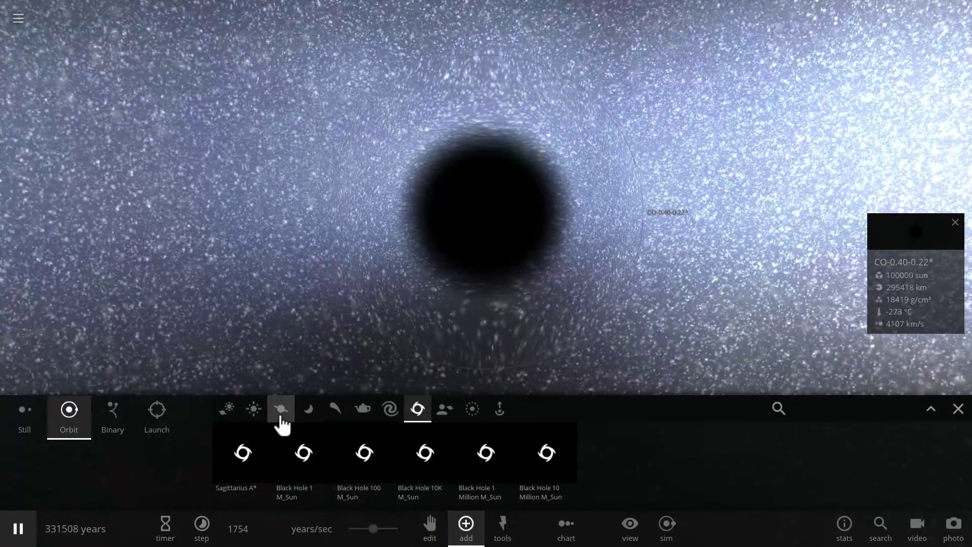
left_click(254, 410)
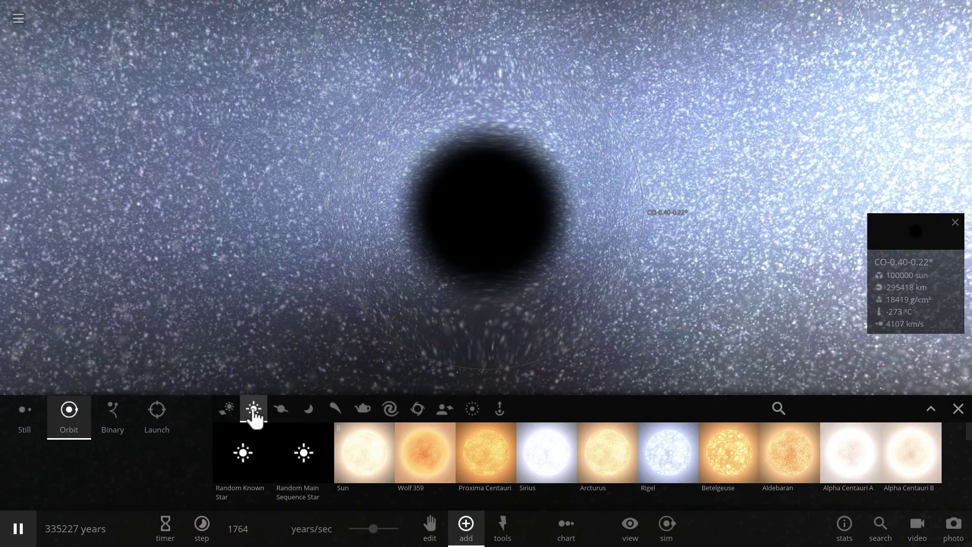
left_click(363, 463)
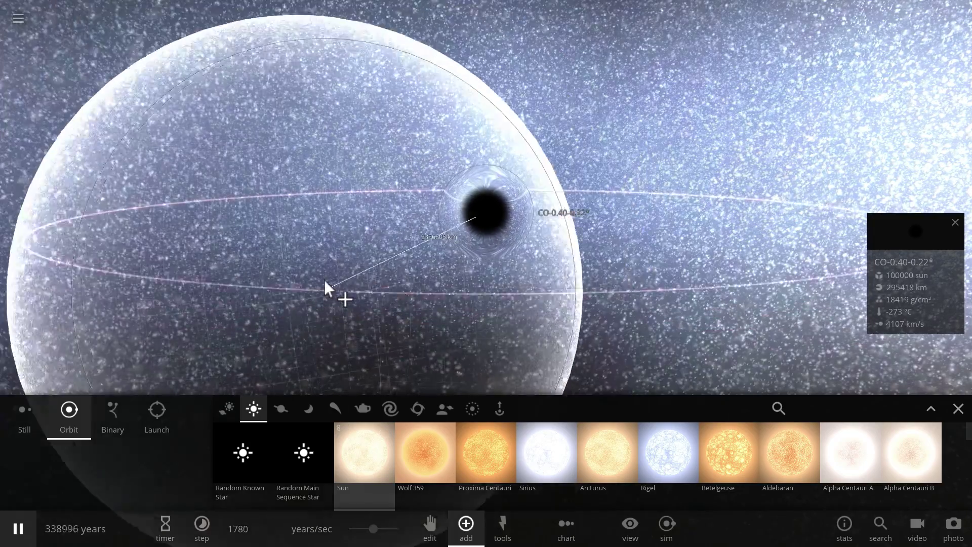
left_click_drag(305, 209, 302, 236)
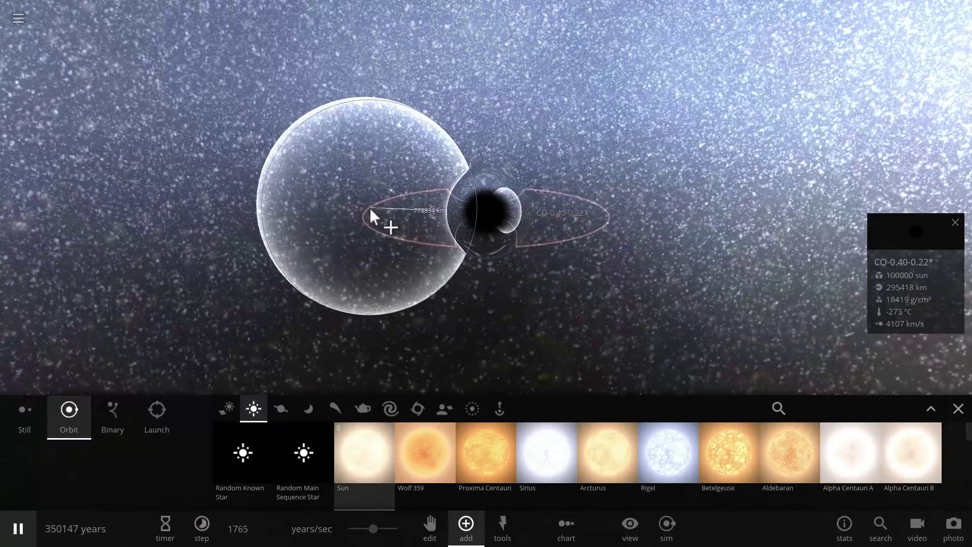
left_click(370, 208)
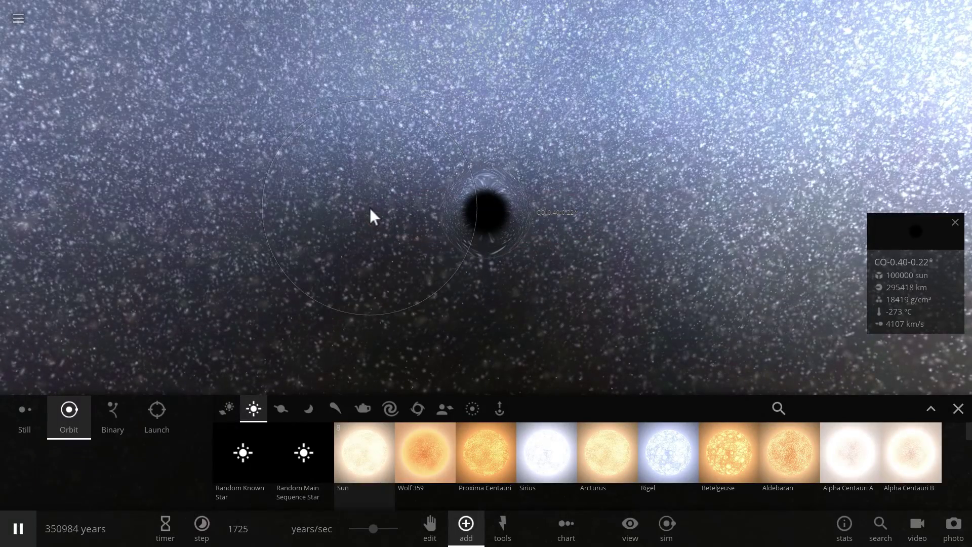
Step: Try to place Jupiter in a close orbit around CO-0.40-0.22*
left_click(282, 410)
left_click(652, 463)
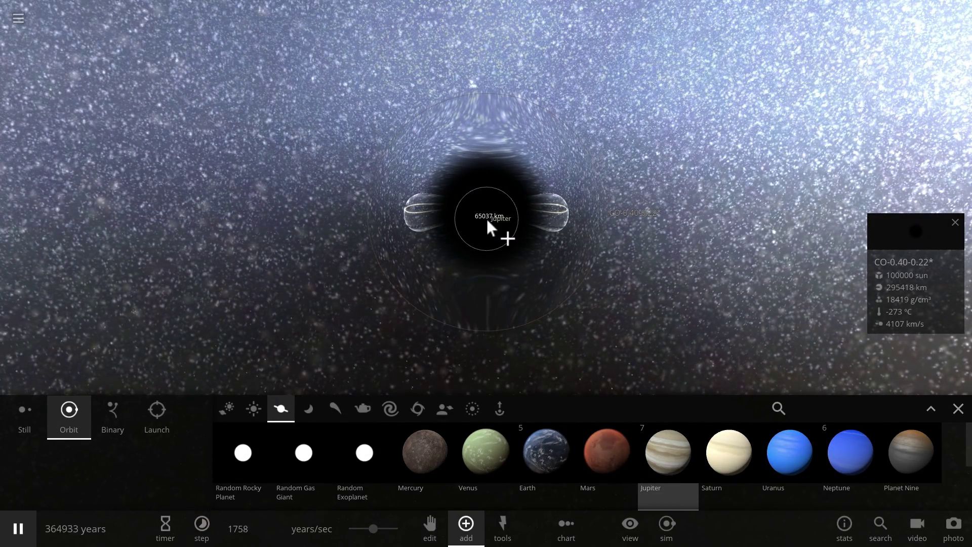
left_click_drag(487, 218, 269, 228)
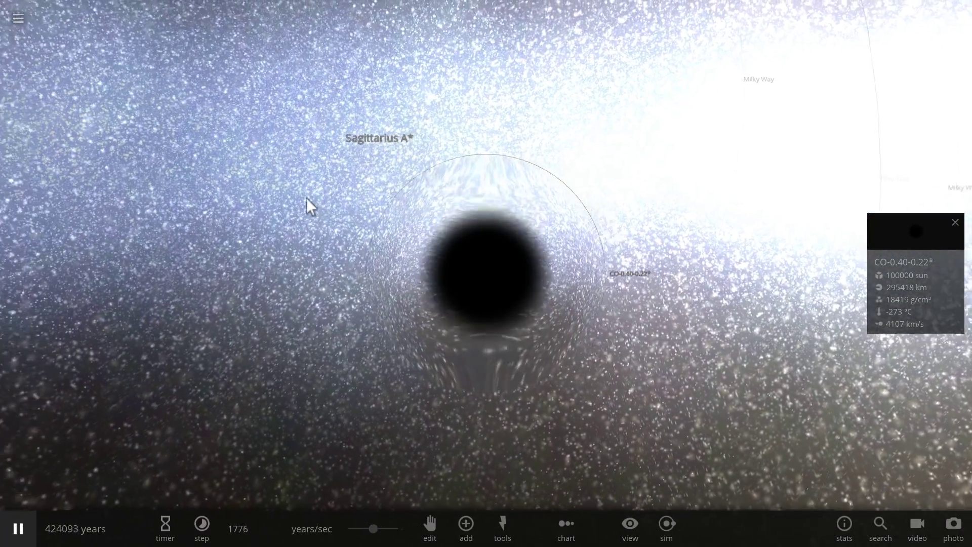
Step: Examine the Milky Way's bright core around Sagittarius A* and CO-0.40-0.22* from different angles and distances
left_click(351, 152)
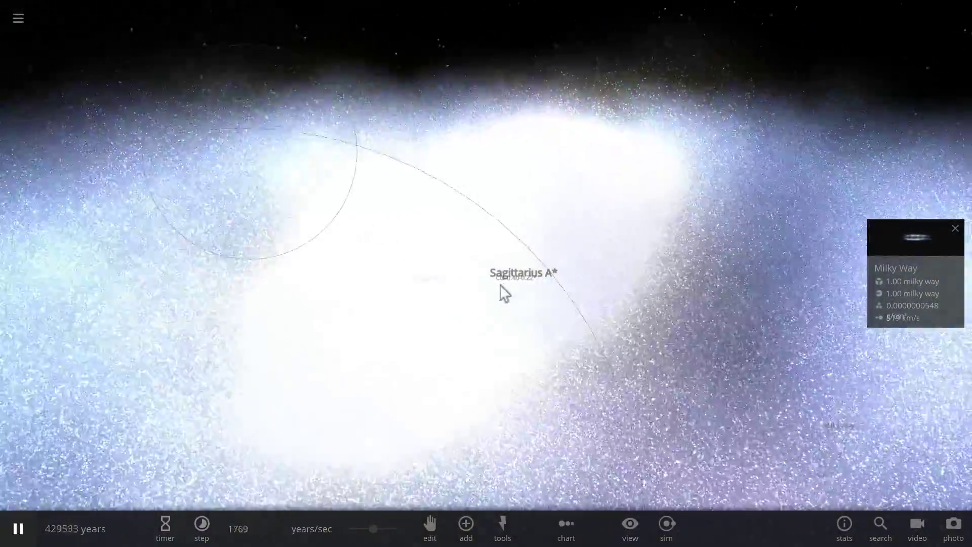
left_click(500, 284)
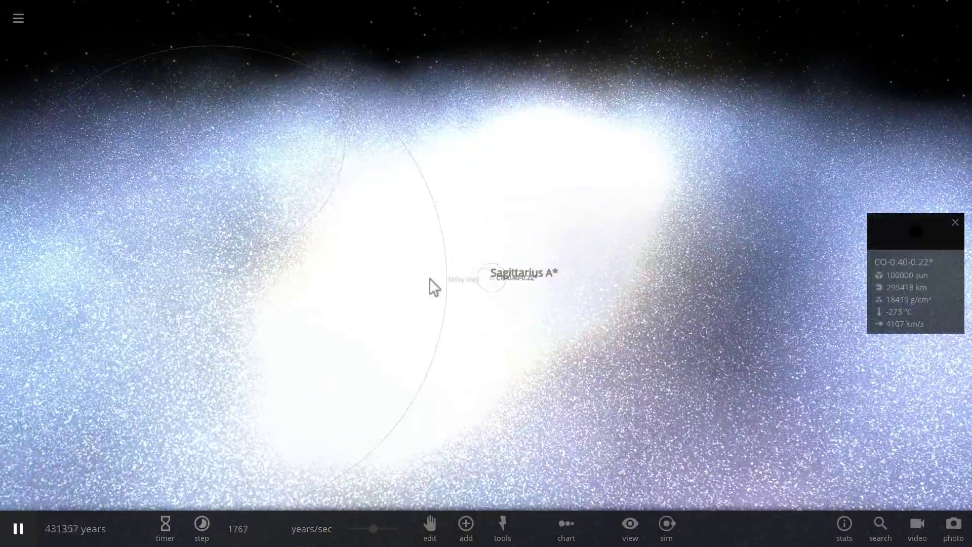
left_click_drag(429, 278, 576, 280)
scroll(573, 281, "down", 2)
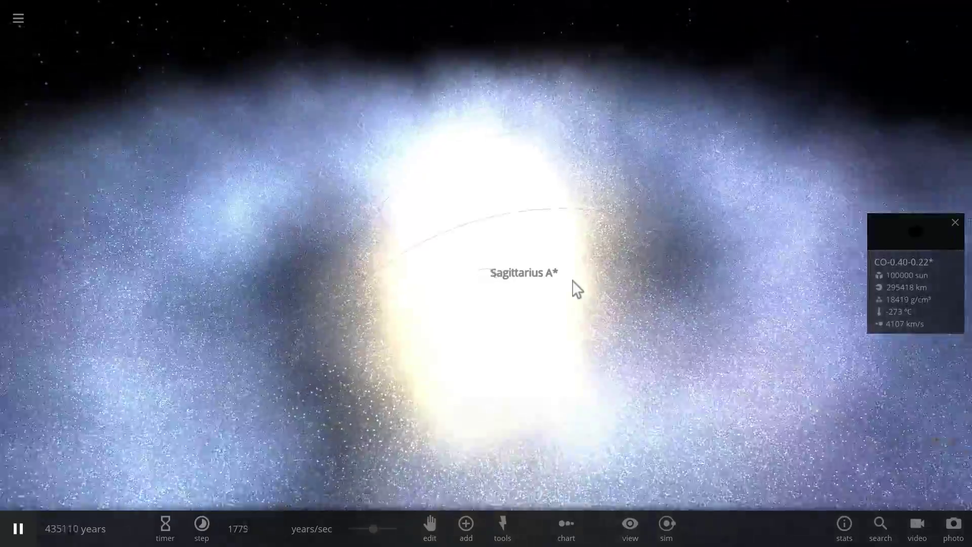
scroll(493, 285, "up", 3)
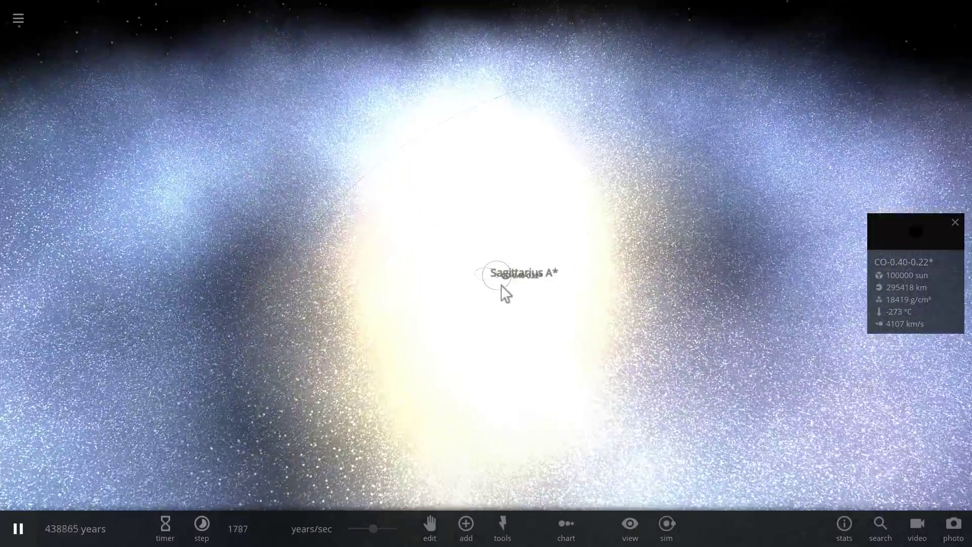
left_click_drag(502, 285, 474, 273)
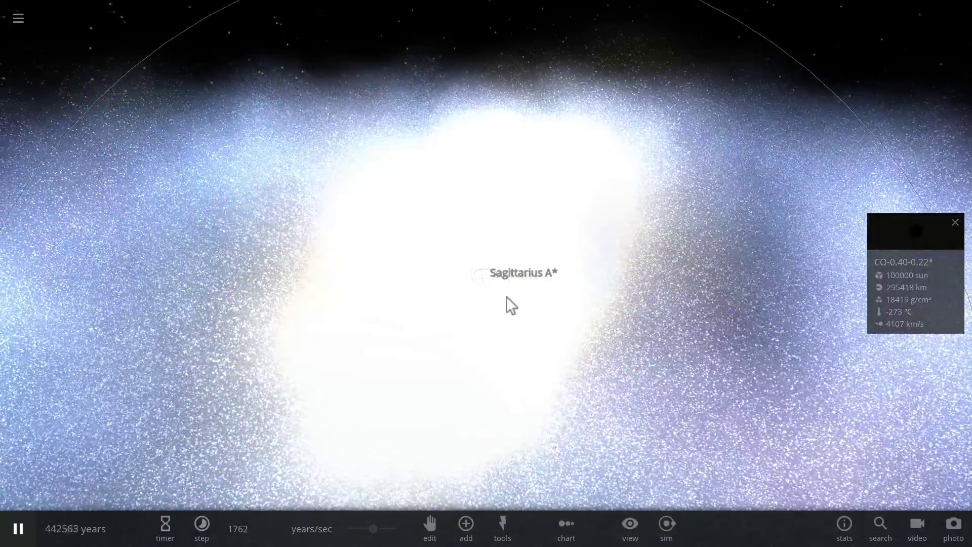
scroll(506, 296, "down", 5)
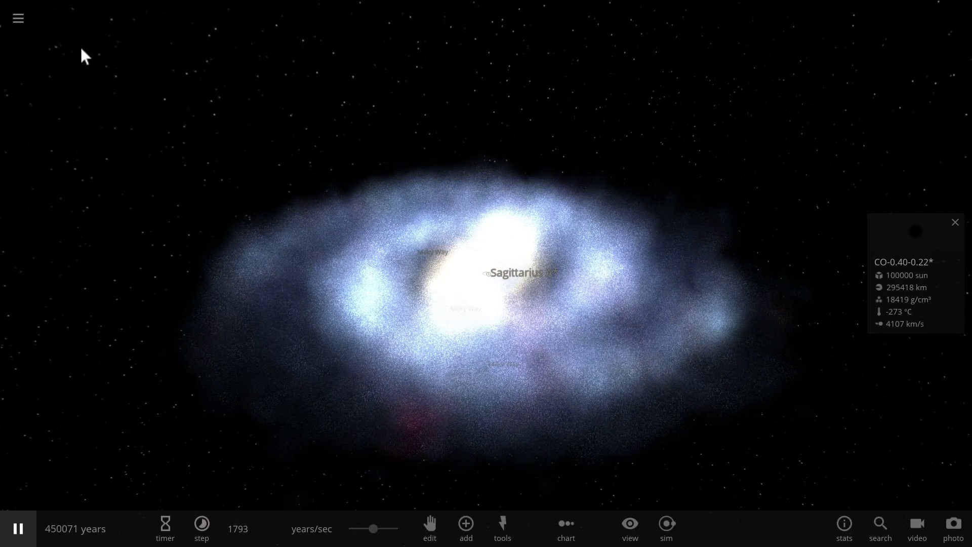
Step: Start a new empty simulation in place of the Milky Way scene
left_click(14, 28)
left_click(15, 27)
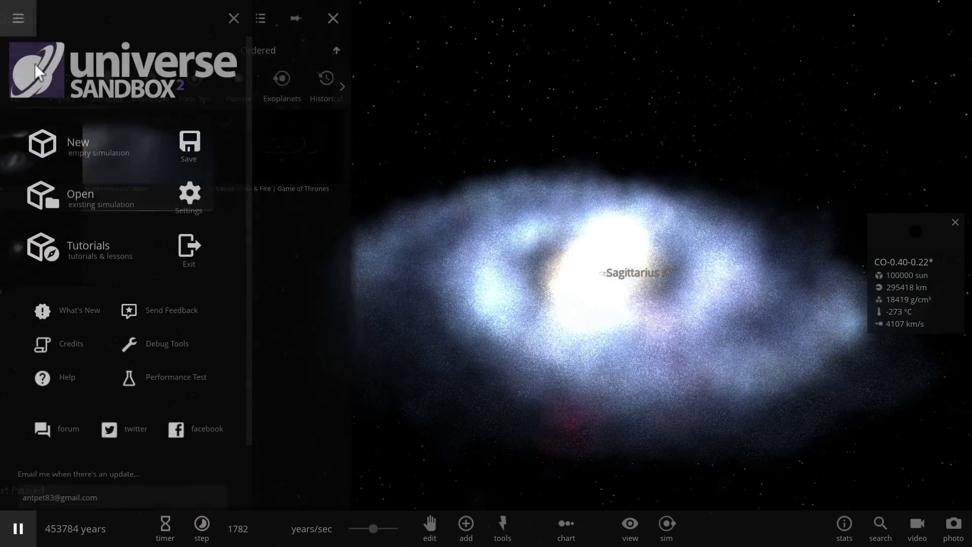
left_click(62, 151)
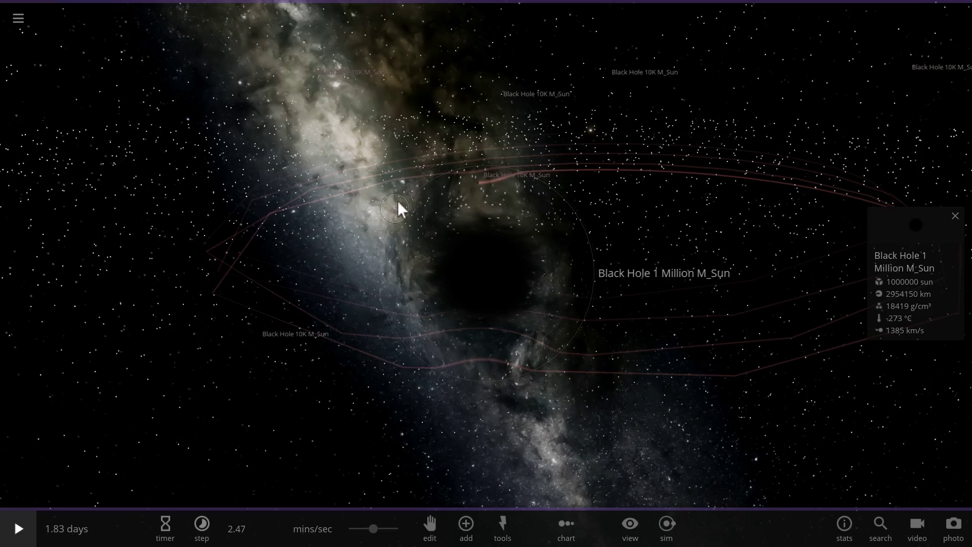
Step: Select one of the Black Hole 10K M_Sun objects surrounding the Black Hole 1 Million M_Sun
left_click_drag(417, 187, 468, 187)
scroll(476, 190, "down", 5)
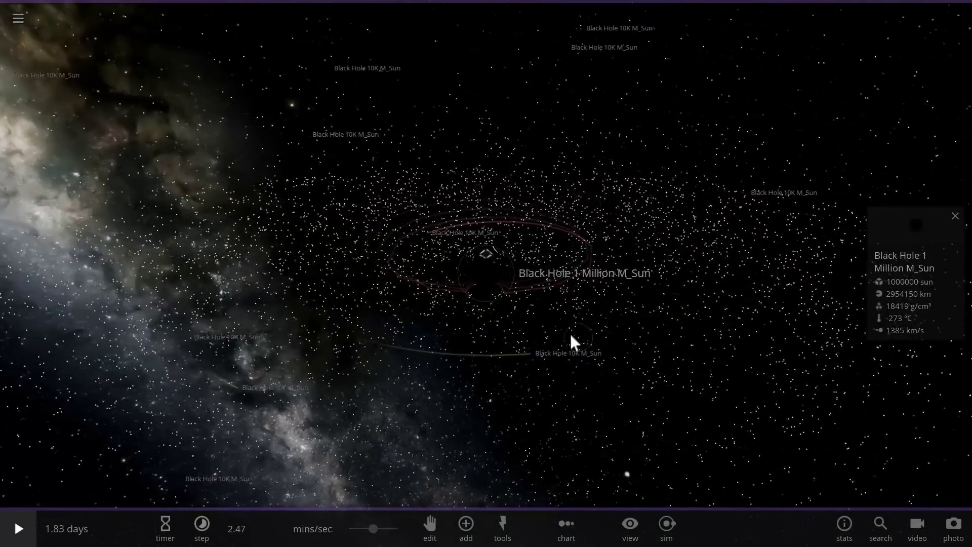
left_click(548, 351)
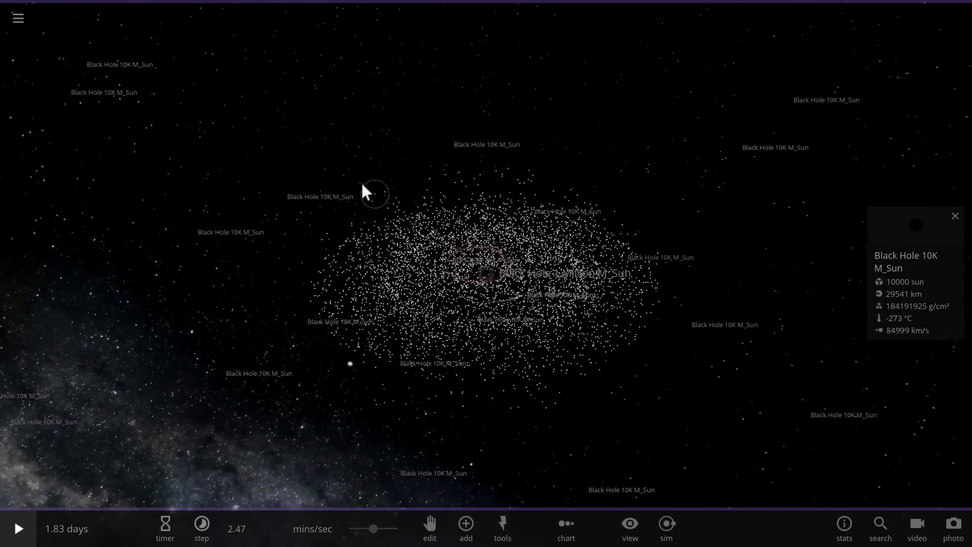
Step: Add a random known star in orbit just outside the particle disc around the Black Hole 1 Million M_Sun
left_click(465, 525)
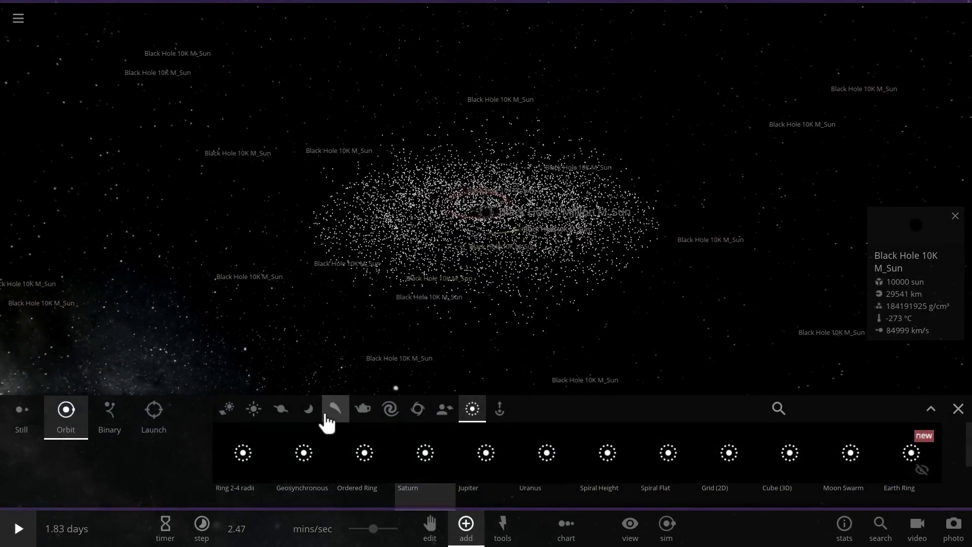
left_click(255, 411)
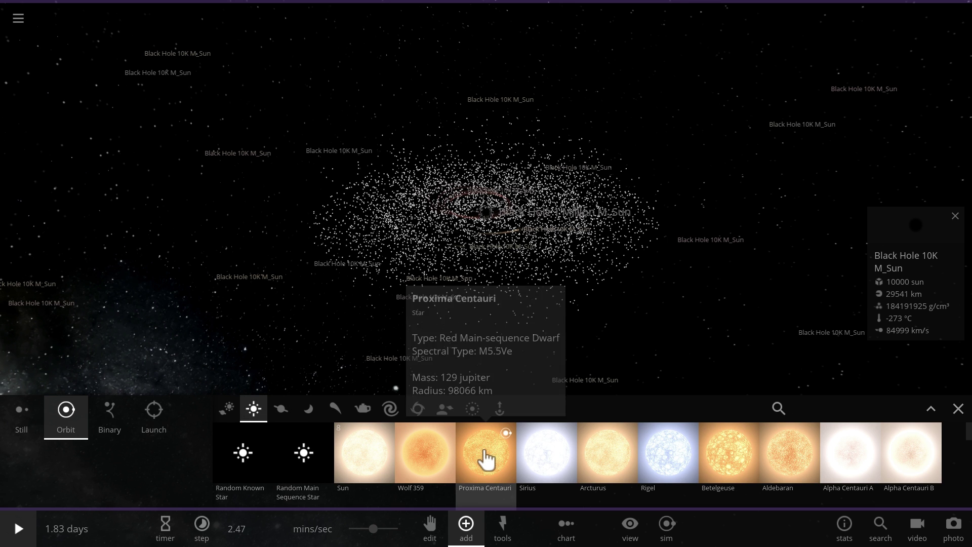
left_click(358, 467)
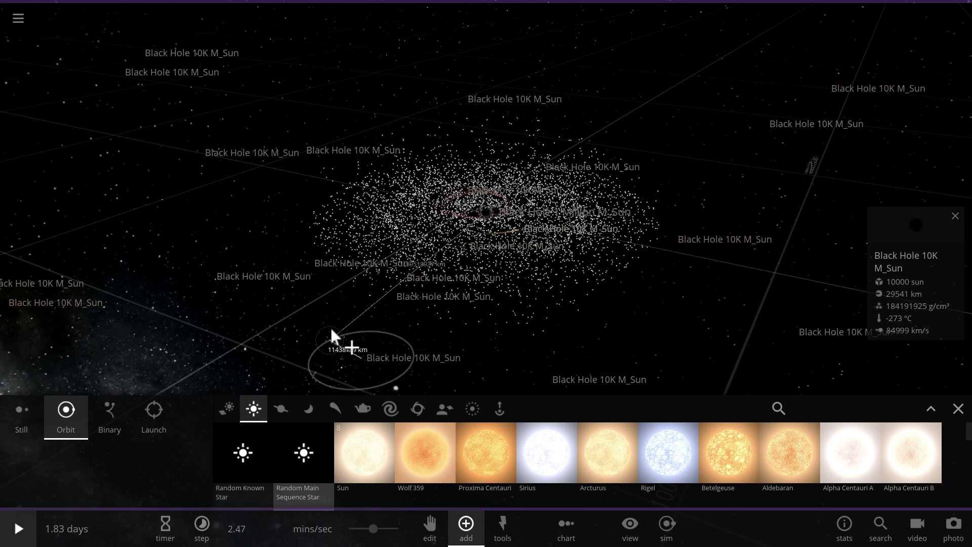
left_click(242, 458)
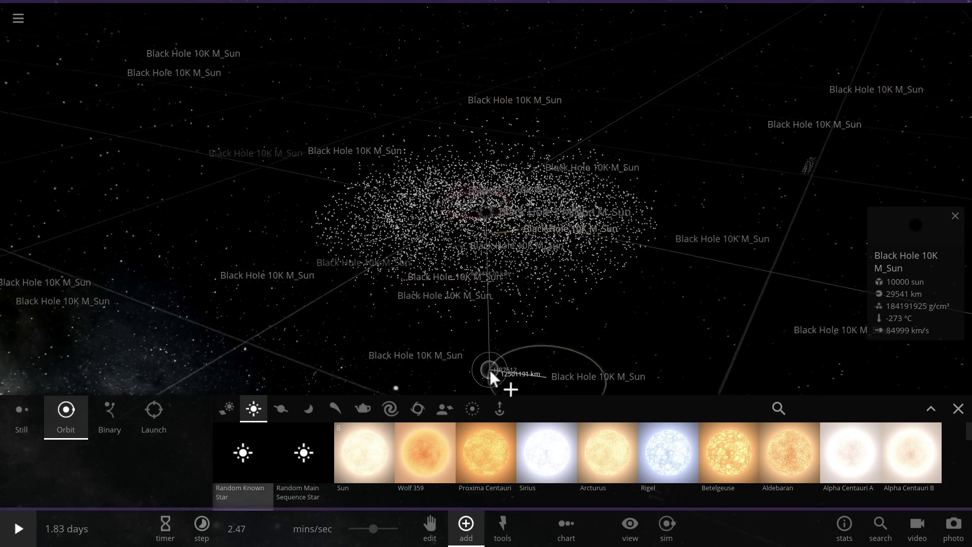
left_click(522, 329)
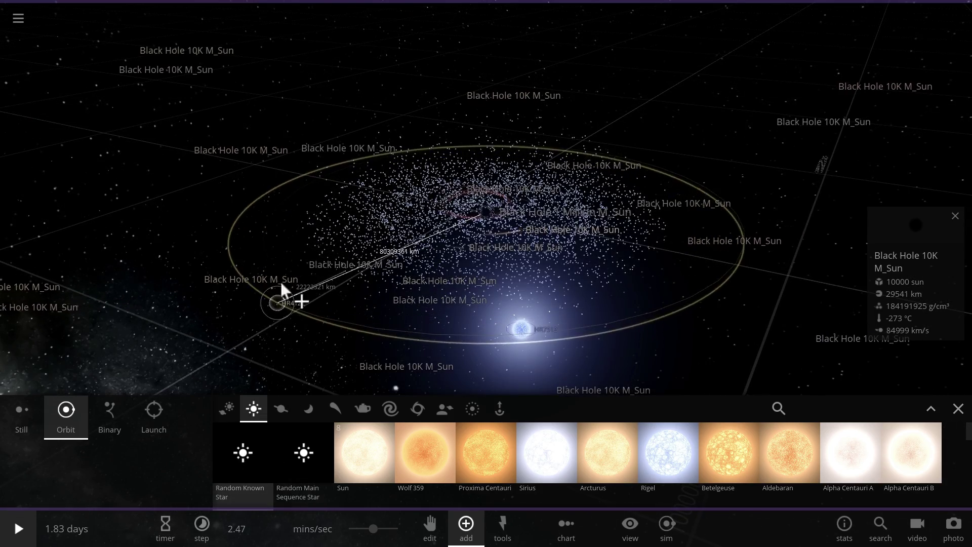
Step: Add three more random known stars in orbit at different sides of the particle disc and finish placing objects
left_click(251, 145)
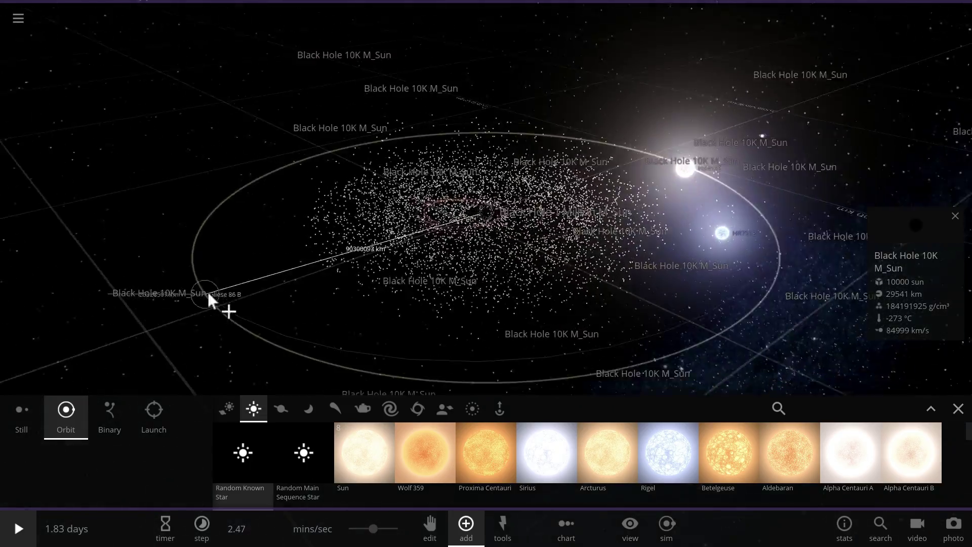
left_click(252, 277)
left_click_drag(158, 230, 225, 257)
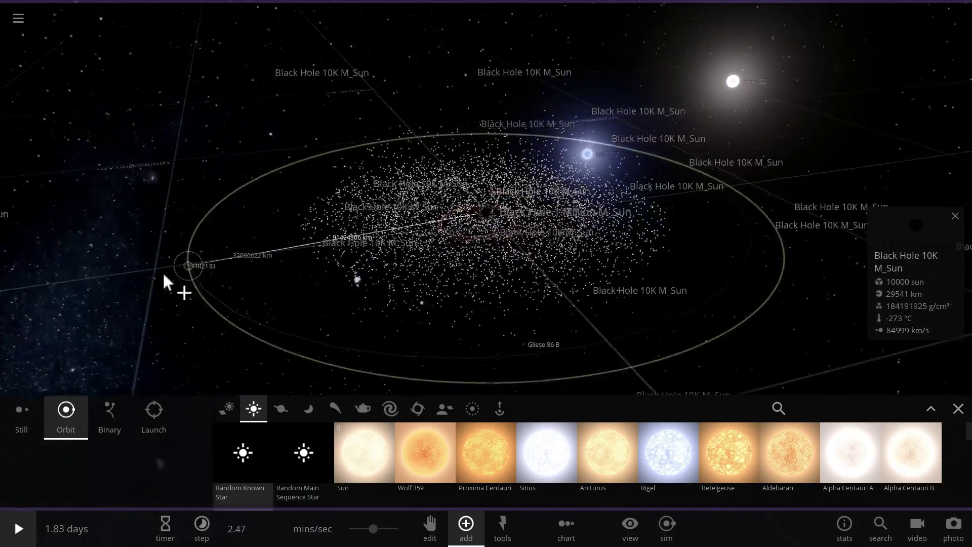
left_click(144, 275)
scroll(147, 274, "down", 5)
key("Escape")
Step: Set the simulation speed to 1.89 sec/sec and start the simulation of the black holes and added stars
left_click_drag(325, 183, 527, 259)
left_click_drag(429, 254, 696, 127)
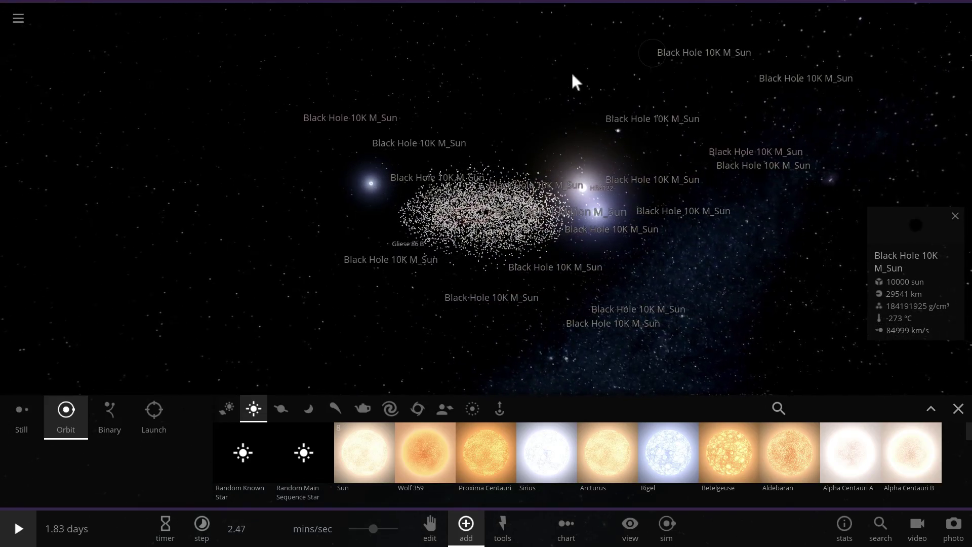
scroll(697, 194, "down", 5)
left_click_drag(681, 217, 600, 242)
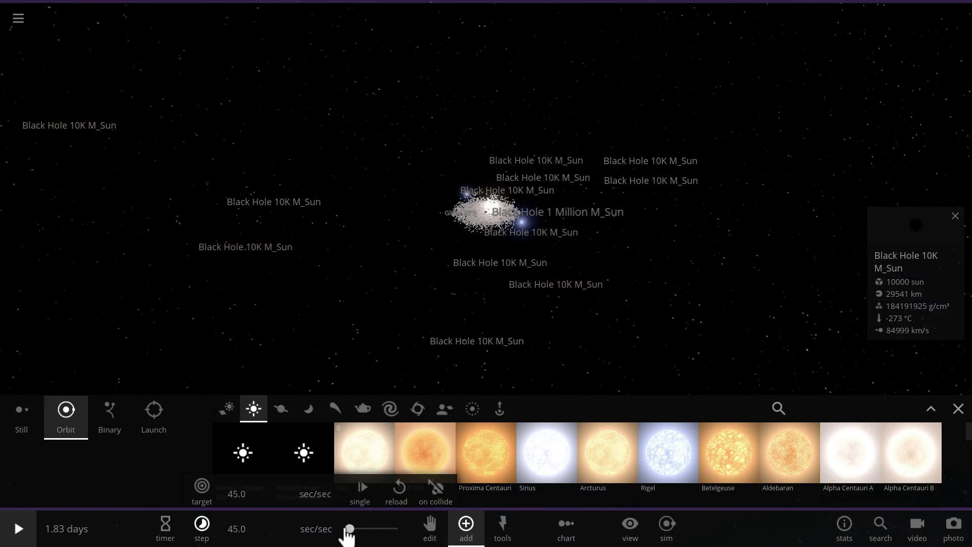
left_click(958, 409)
scroll(601, 342, "up", 10)
key("space")
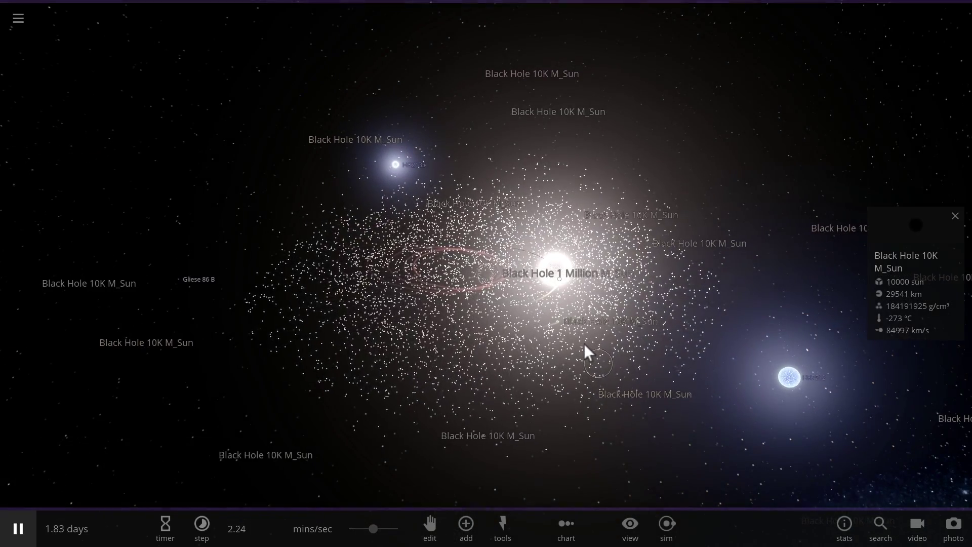
Step: Raise the speed of the running black hole and star simulation in stages to about 17.3 sec/sec
left_click_drag(564, 348, 545, 330)
scroll(514, 327, "up", 5)
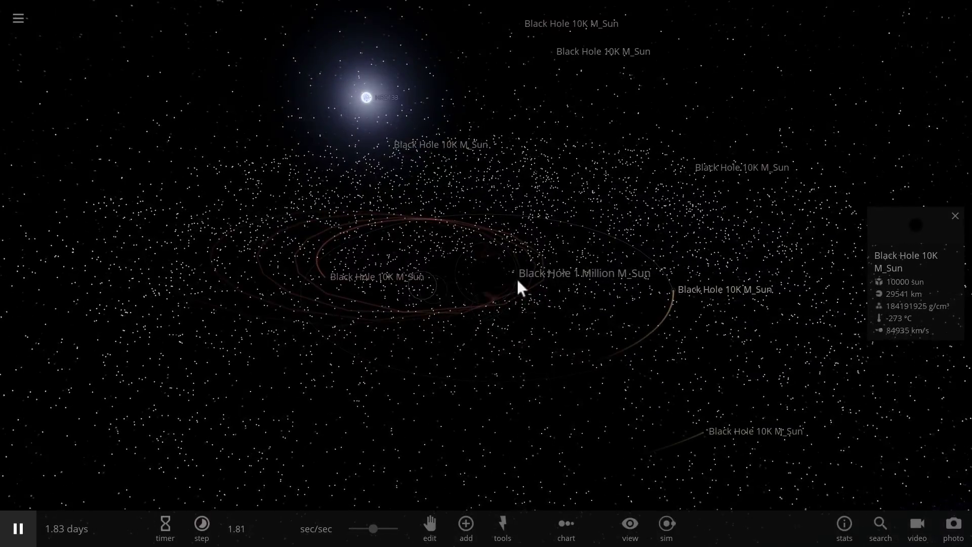
scroll(521, 305, "down", 4)
left_click_drag(454, 347, 506, 346)
scroll(486, 355, "down", 3)
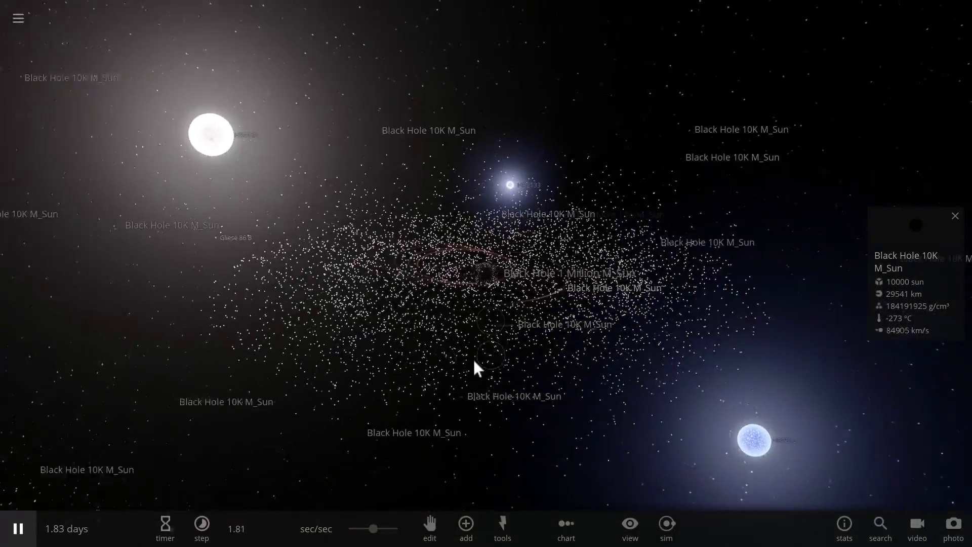
scroll(474, 361, "down", 5)
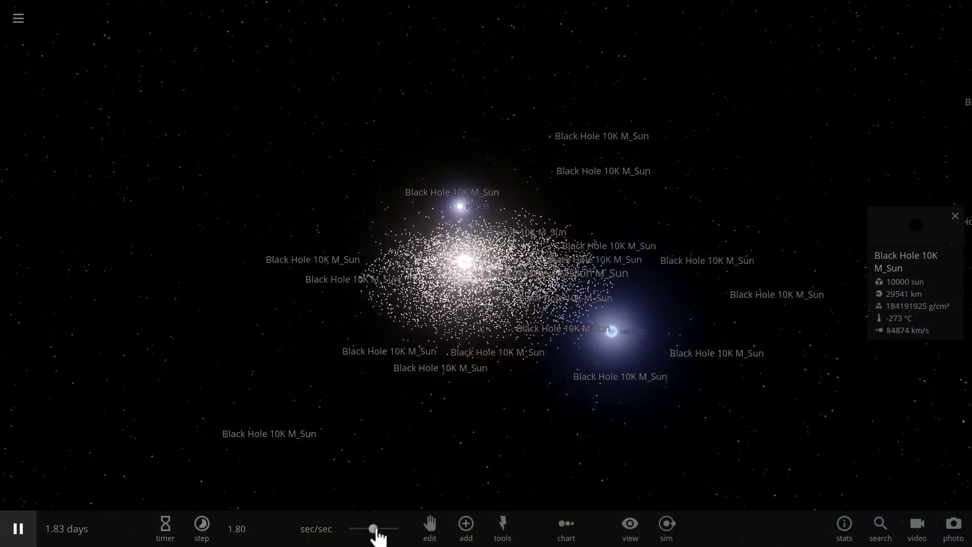
left_click_drag(376, 530, 385, 533)
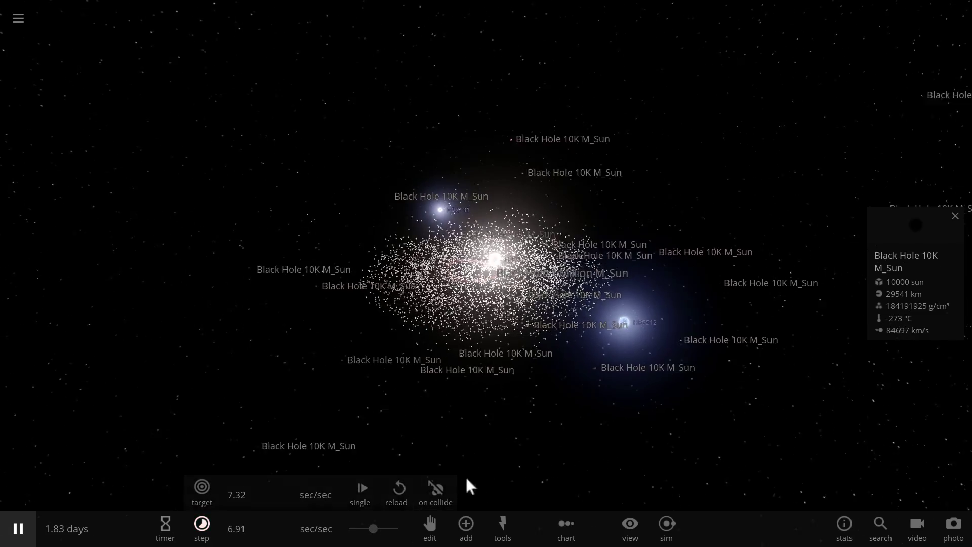
left_click_drag(373, 529, 395, 529)
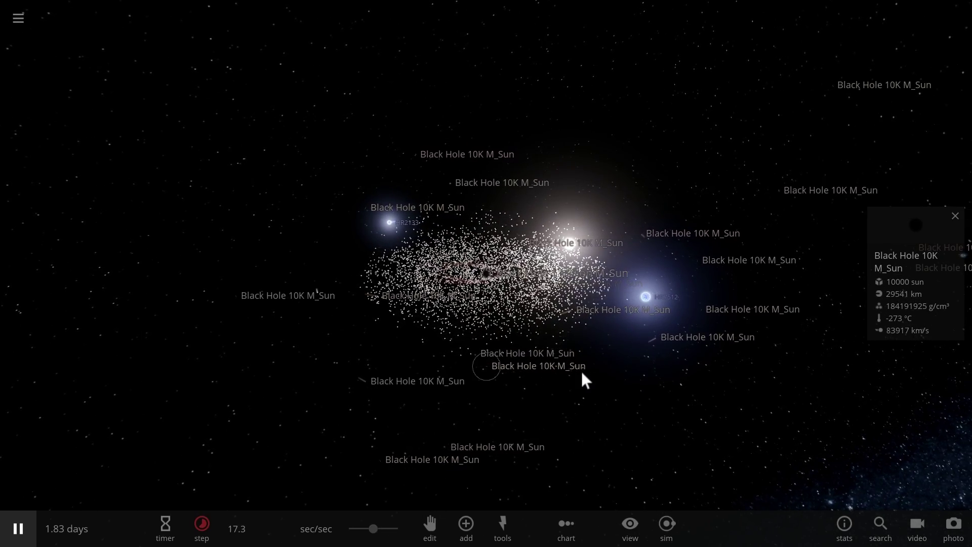
Step: Examine the stars and smaller black holes orbiting Black Hole 1 Million M_Sun from different angles and closer to the particle disc
left_click_drag(565, 385, 607, 399)
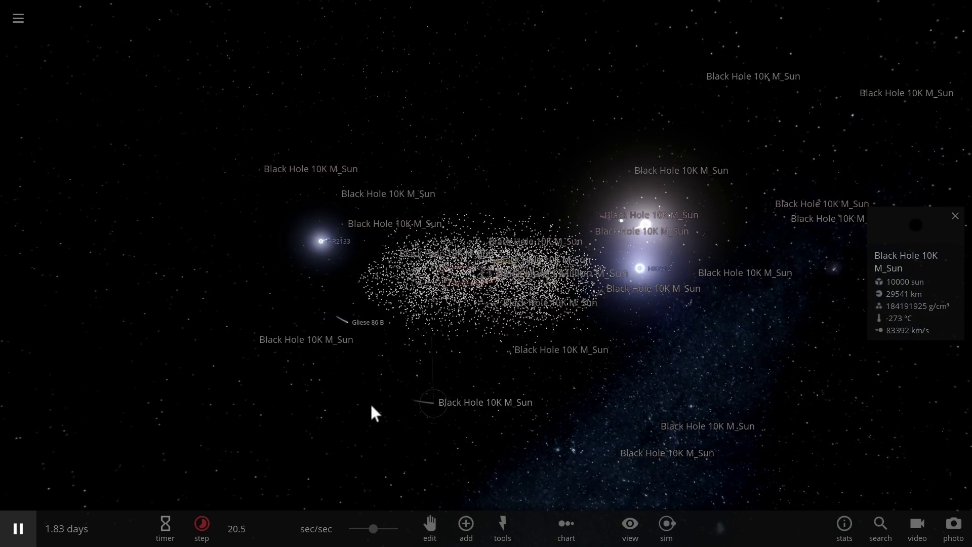
left_click_drag(370, 403, 421, 381)
scroll(506, 355, "up", 5)
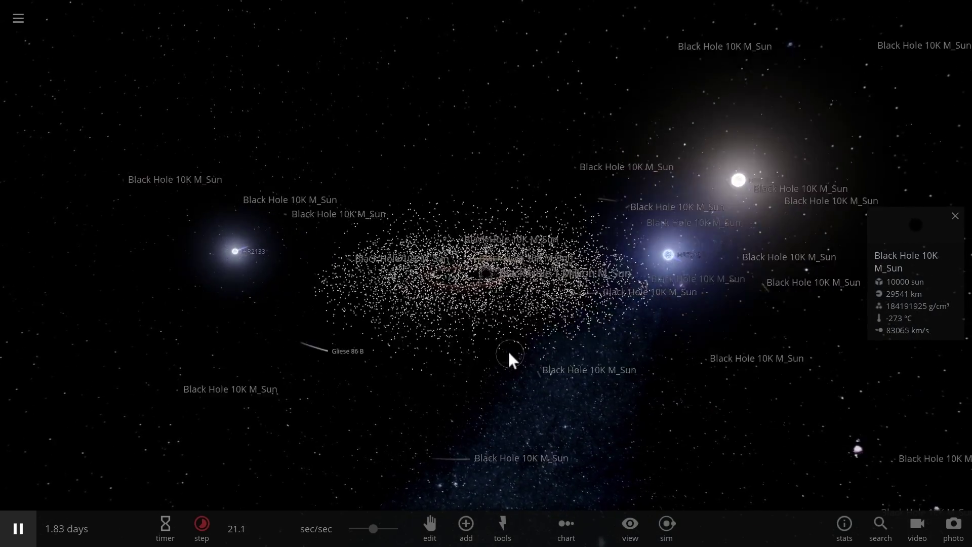
left_click_drag(510, 353, 533, 354)
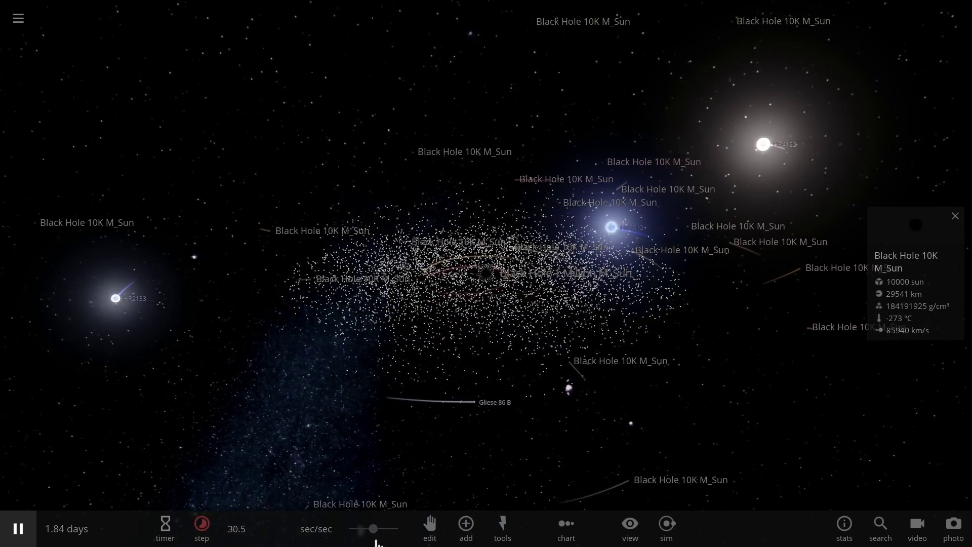
left_click_drag(438, 465, 482, 465)
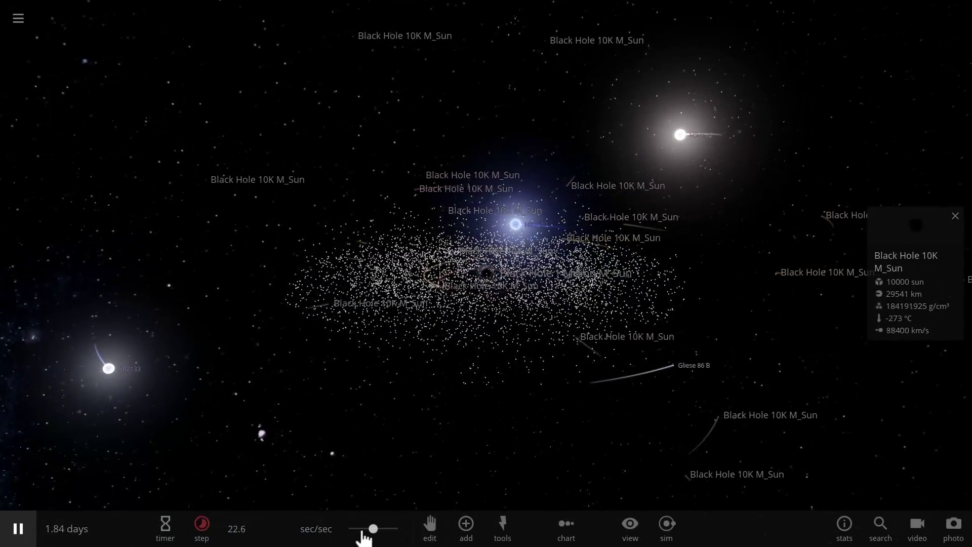
mouse_move(368, 531)
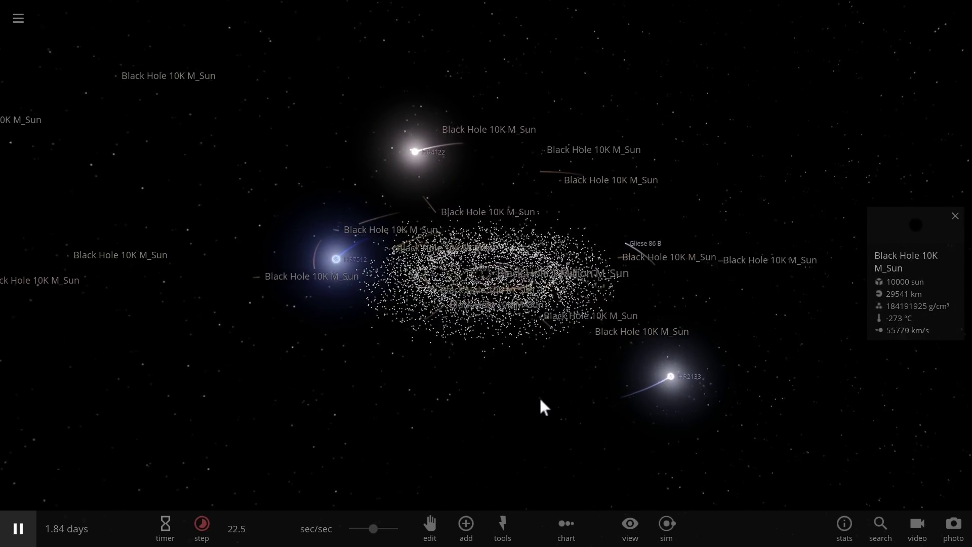
scroll(550, 385, "up", 5)
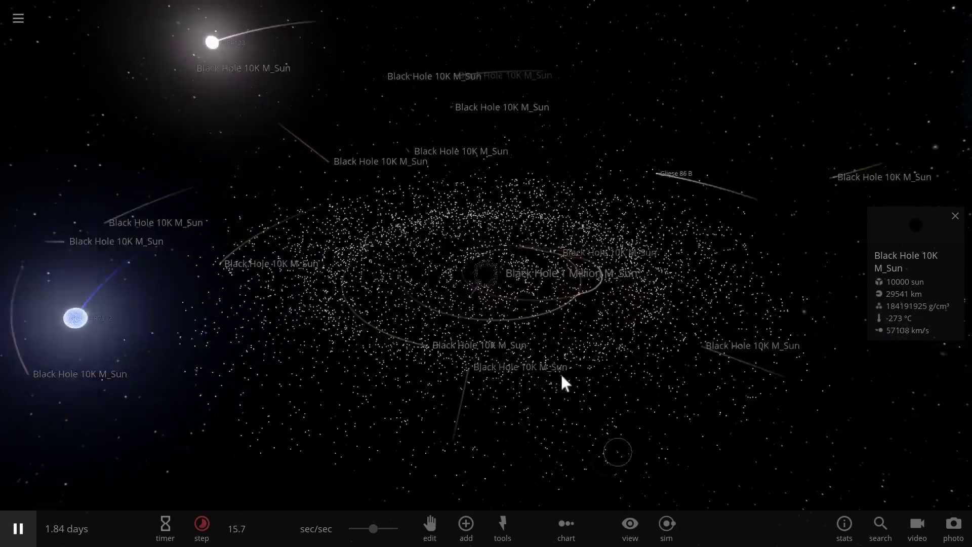
scroll(561, 375, "up", 3)
left_click_drag(511, 392, 486, 381)
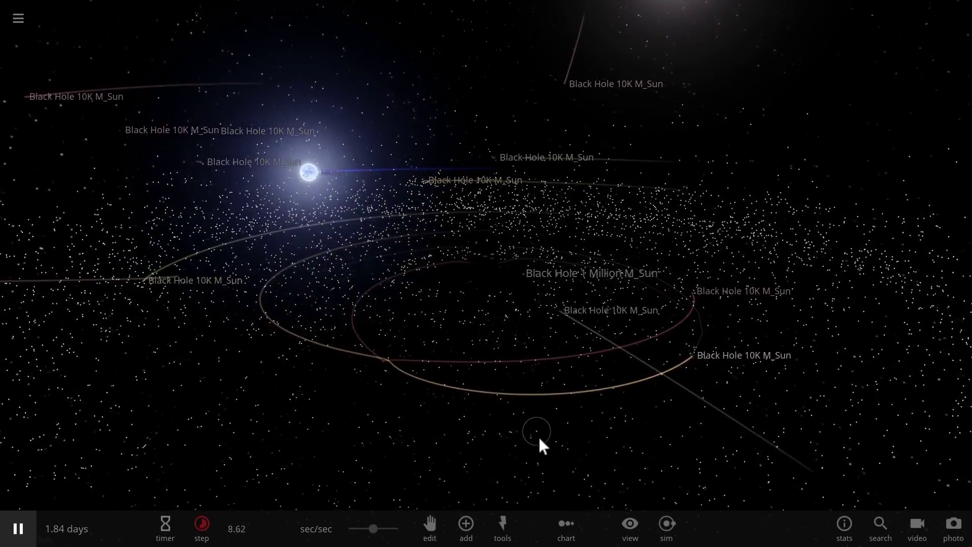
Step: Turn off the display of trails and delete all particles and dust from the running simulation
left_click(631, 532)
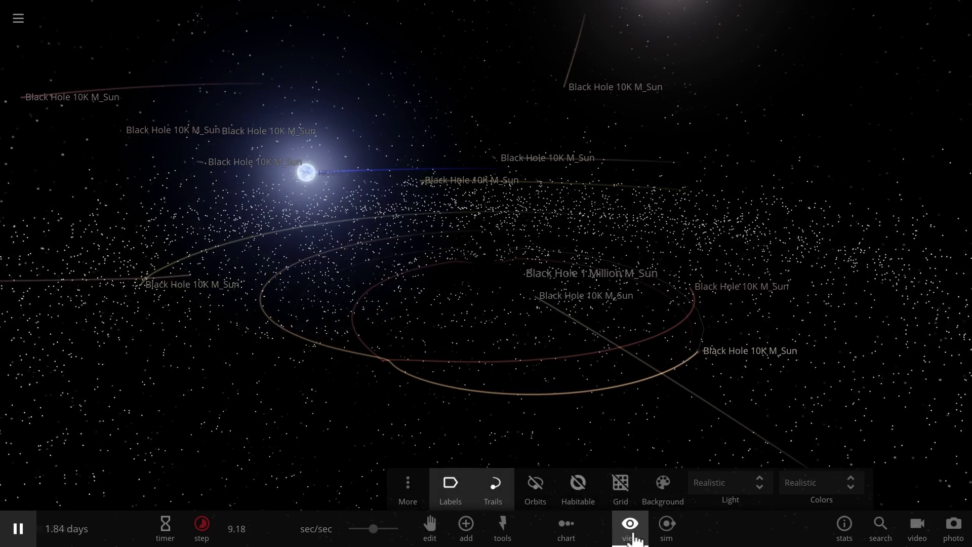
left_click(494, 488)
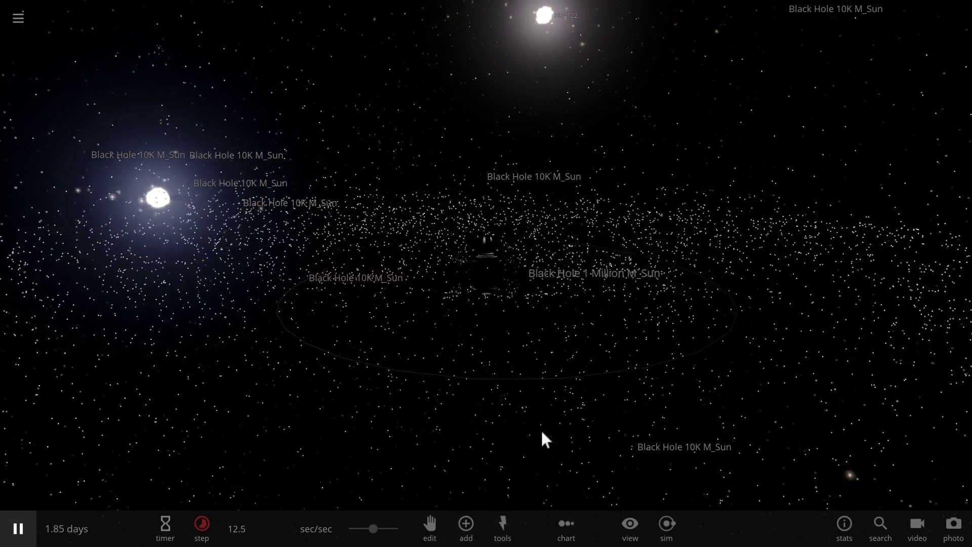
left_click(503, 532)
left_click(369, 489)
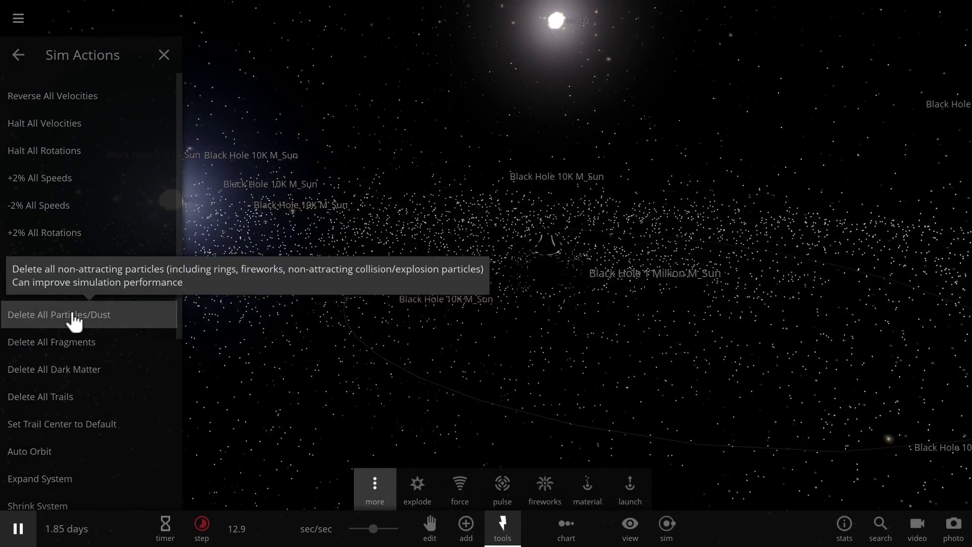
left_click(79, 323)
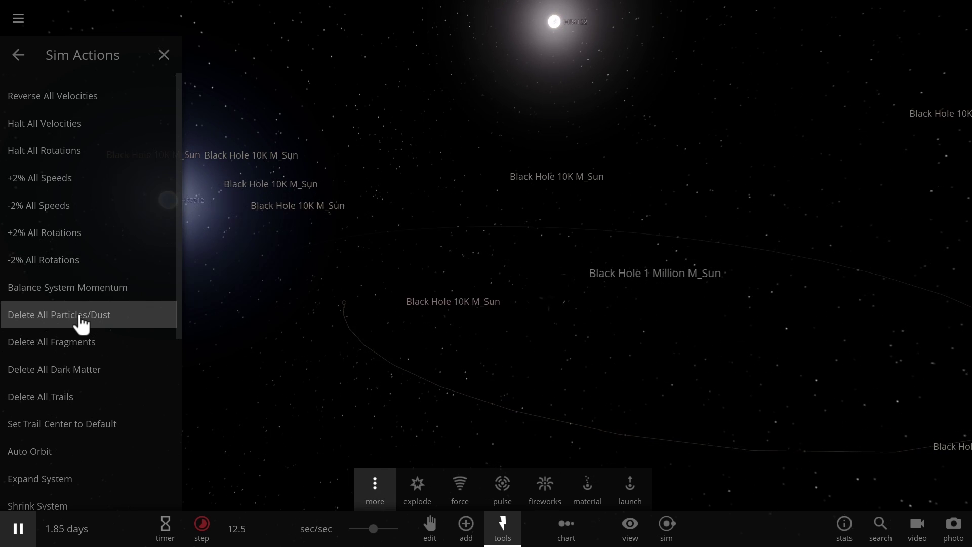
left_click(163, 54)
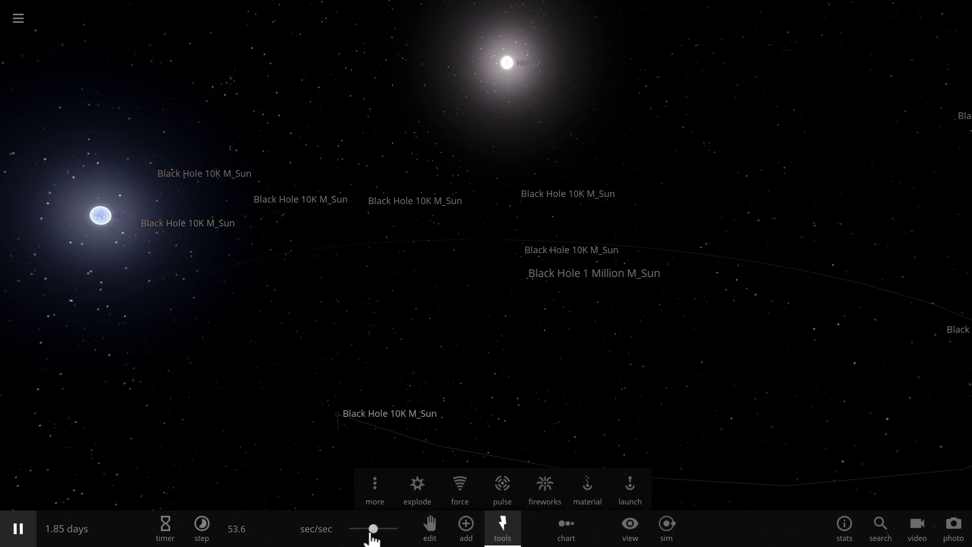
Step: Raise the simulation speed to about 1.83 mins/sec and graph the mass of Black Hole 1 Million M_Sun over time
left_click_drag(374, 528, 379, 529)
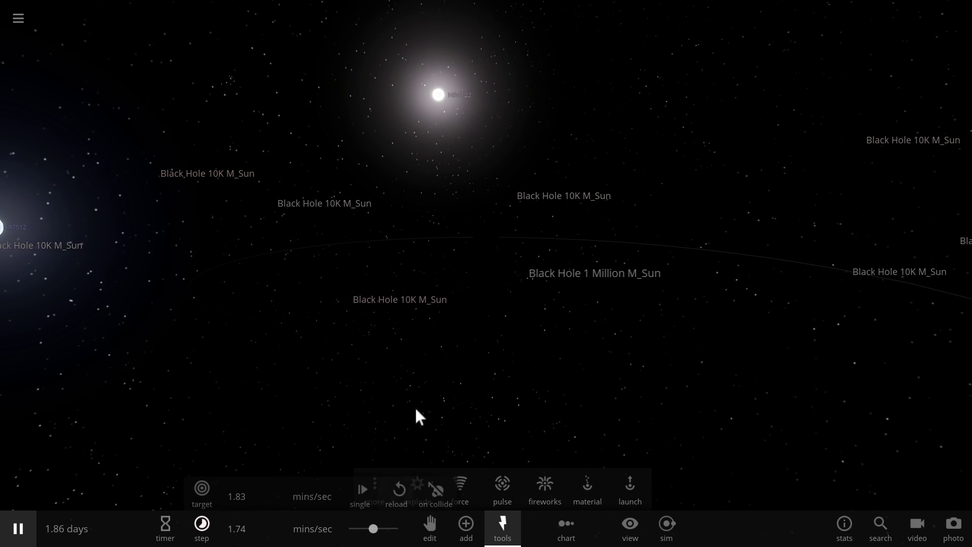
left_click(514, 269)
left_click(917, 236)
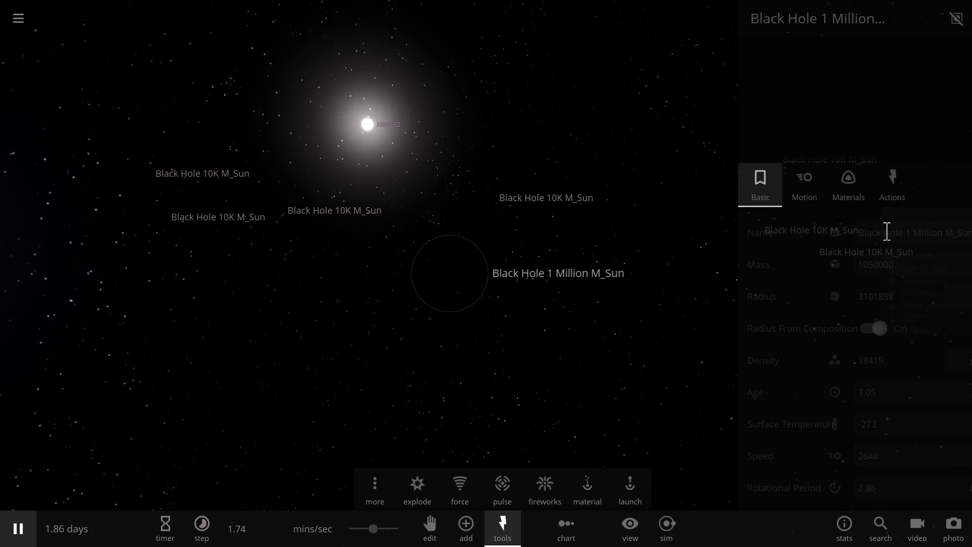
left_click(795, 264)
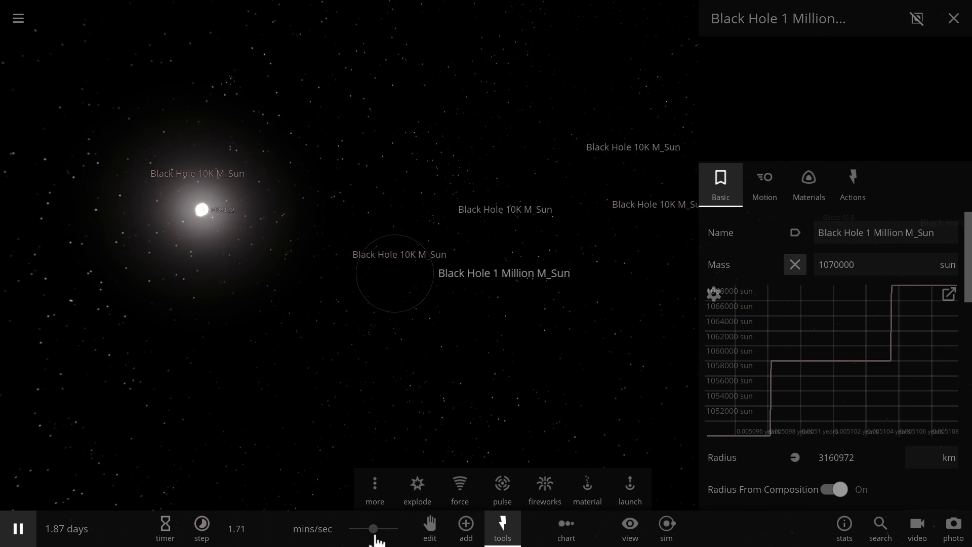
mouse_move(377, 540)
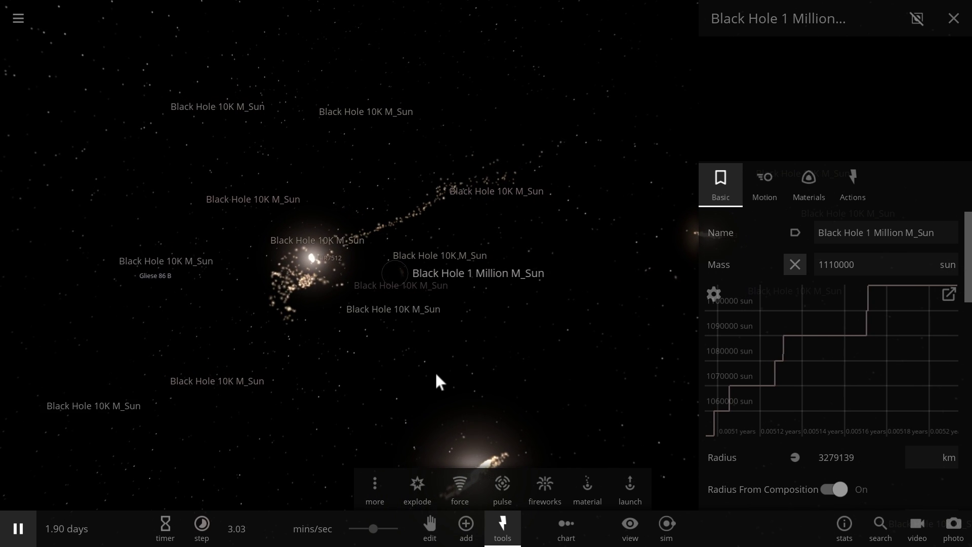
left_click(953, 19)
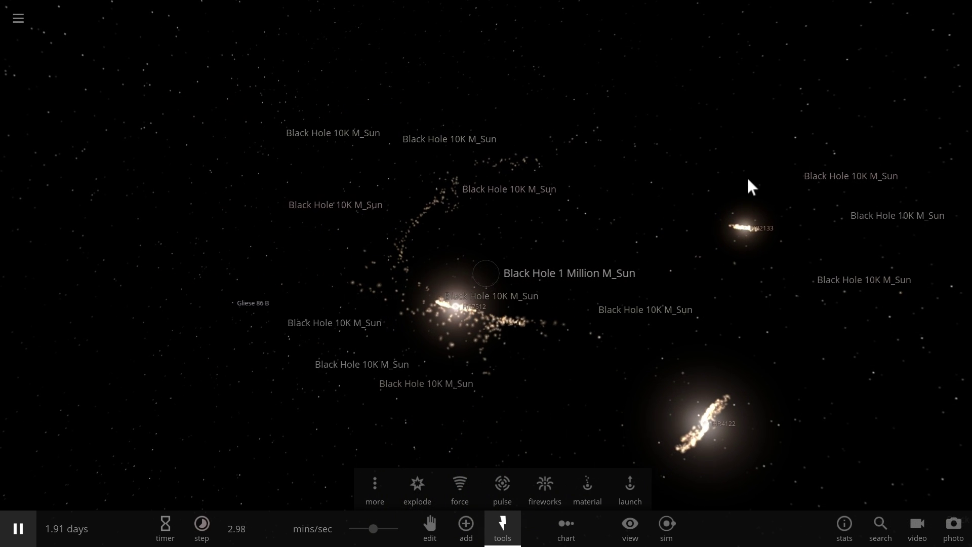
Step: Put away the simulation tools and raise the simulation speed in stages to about 7.12 mins/sec
left_click_drag(381, 529, 389, 532)
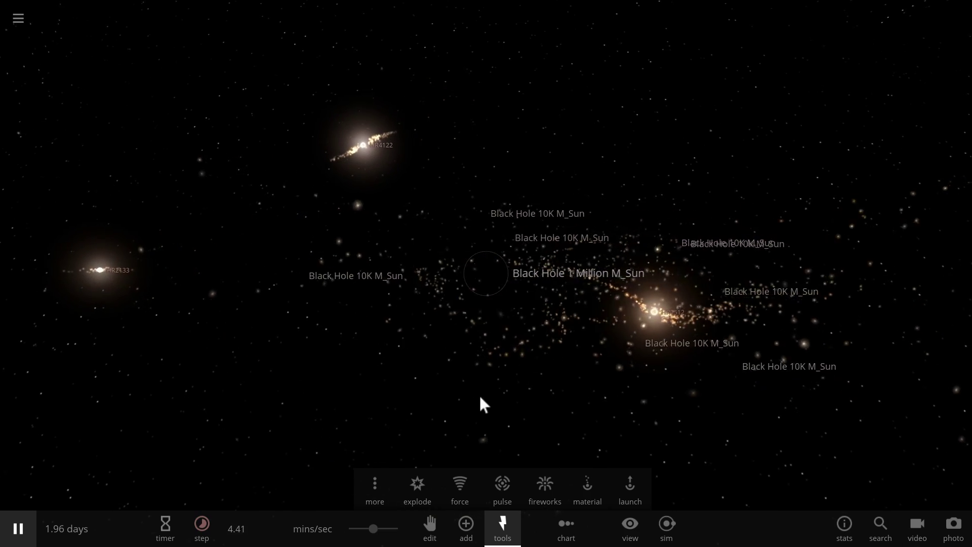
left_click(505, 526)
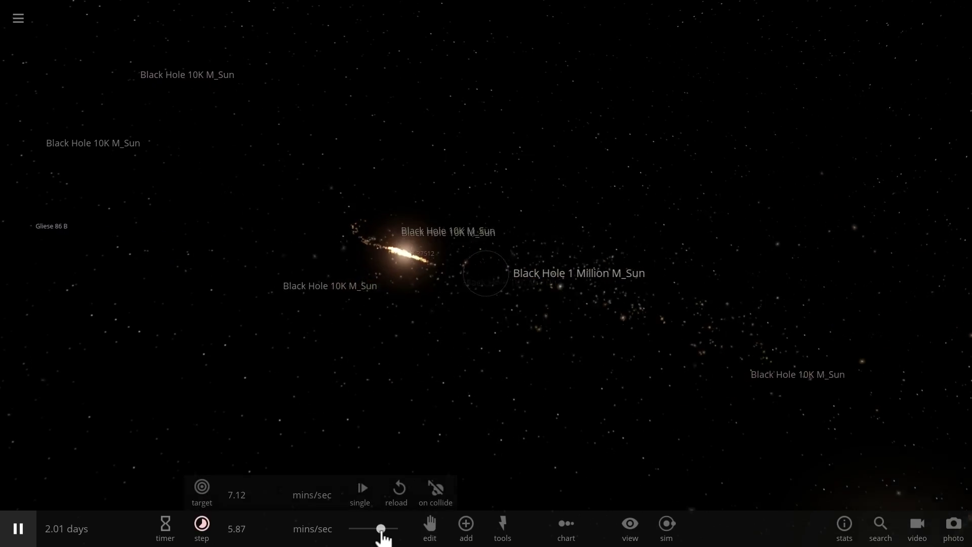
left_click_drag(381, 532, 381, 532)
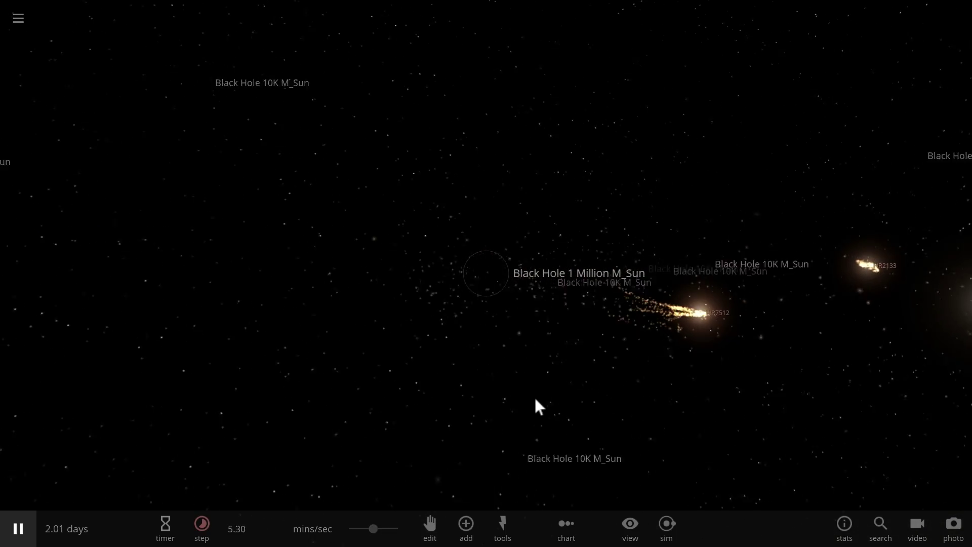